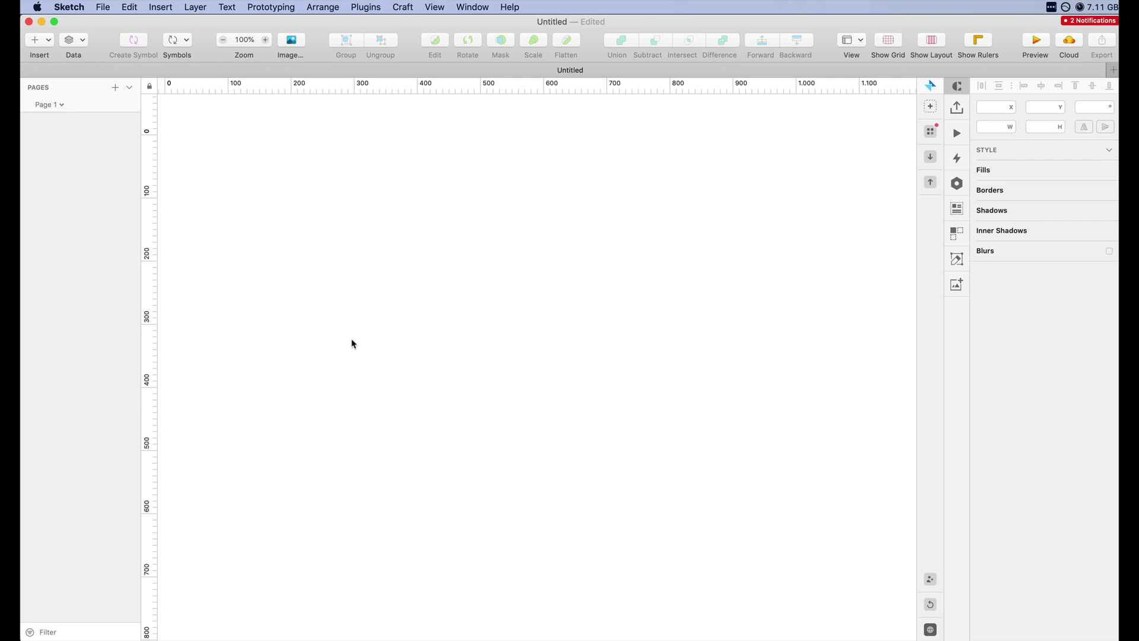
Create a 1039 × 676 artboard and nudge it into position
click(43, 41)
mouse_move(54, 58)
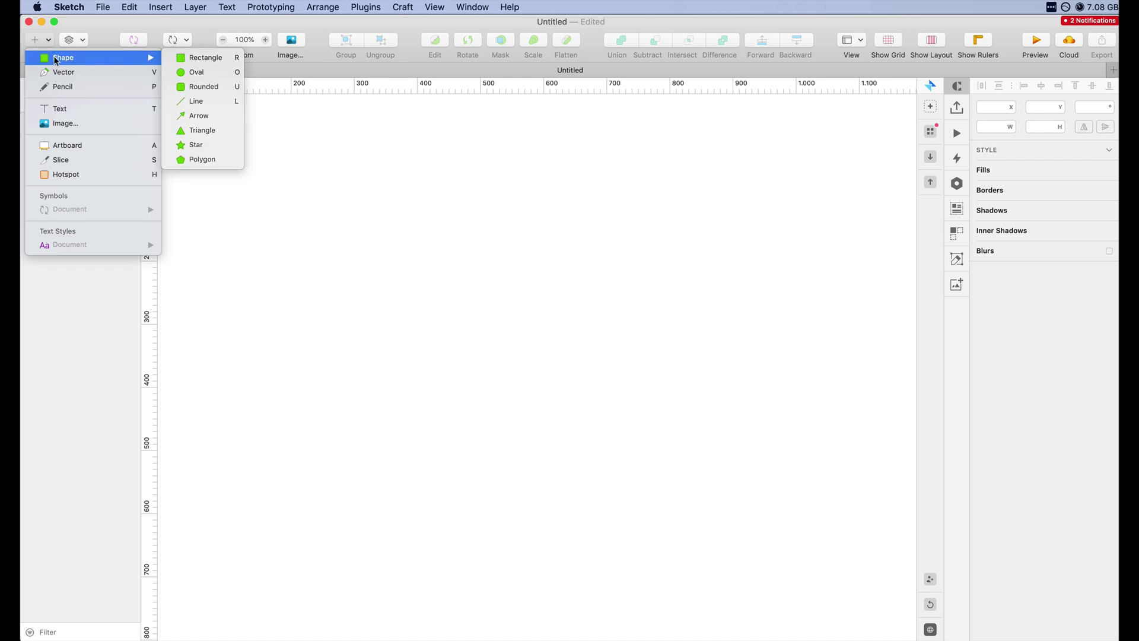
key(Return)
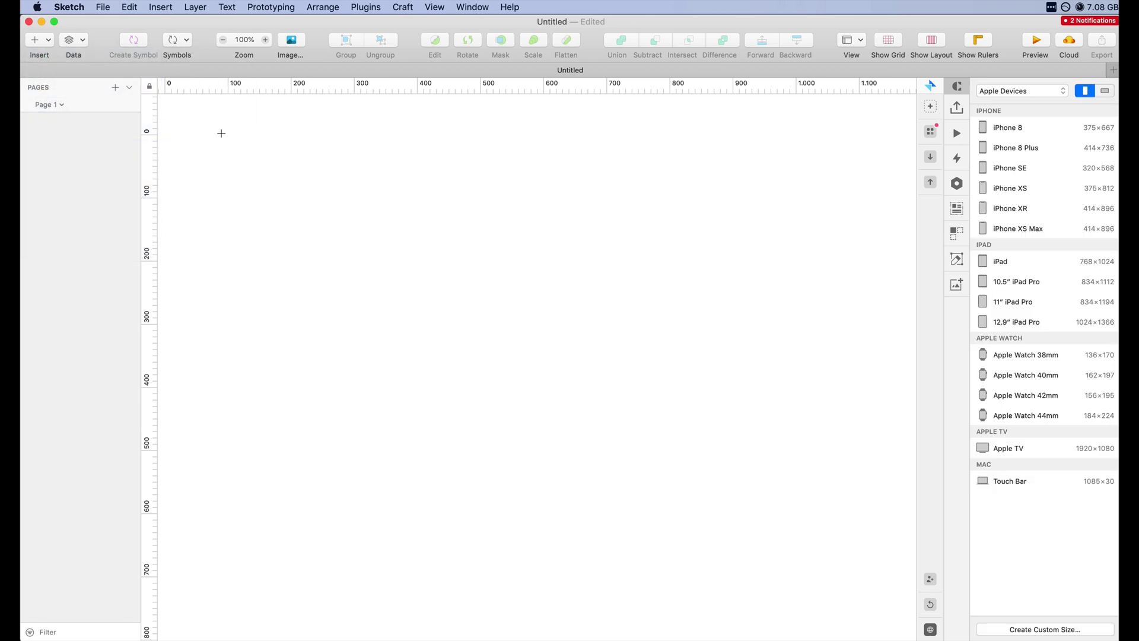
drag(223, 135, 879, 561)
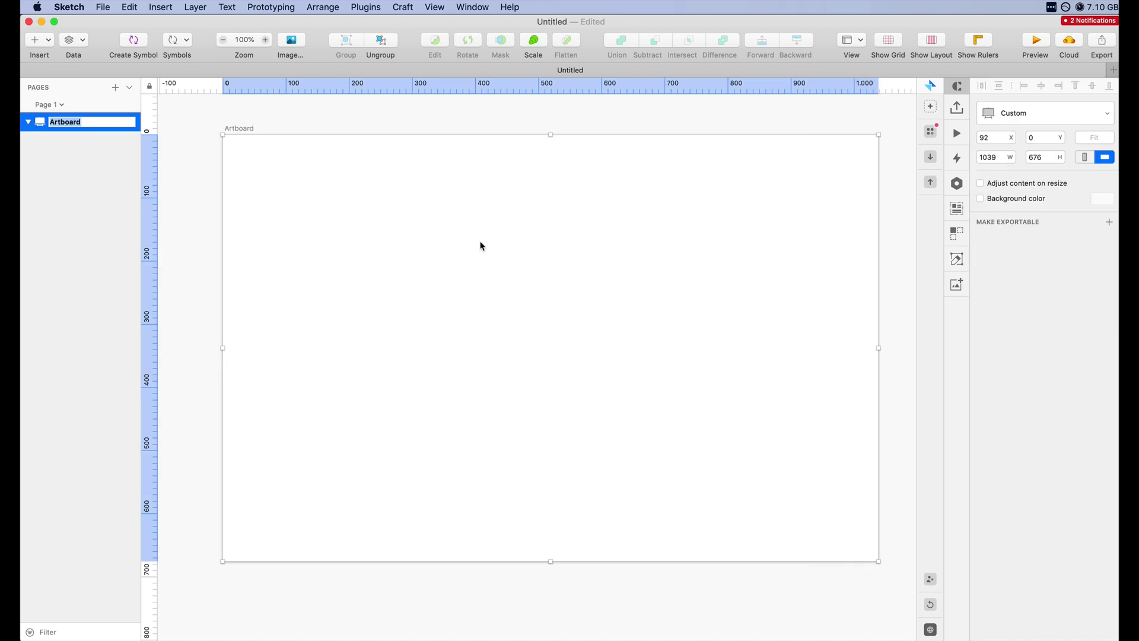
drag(480, 242, 475, 250)
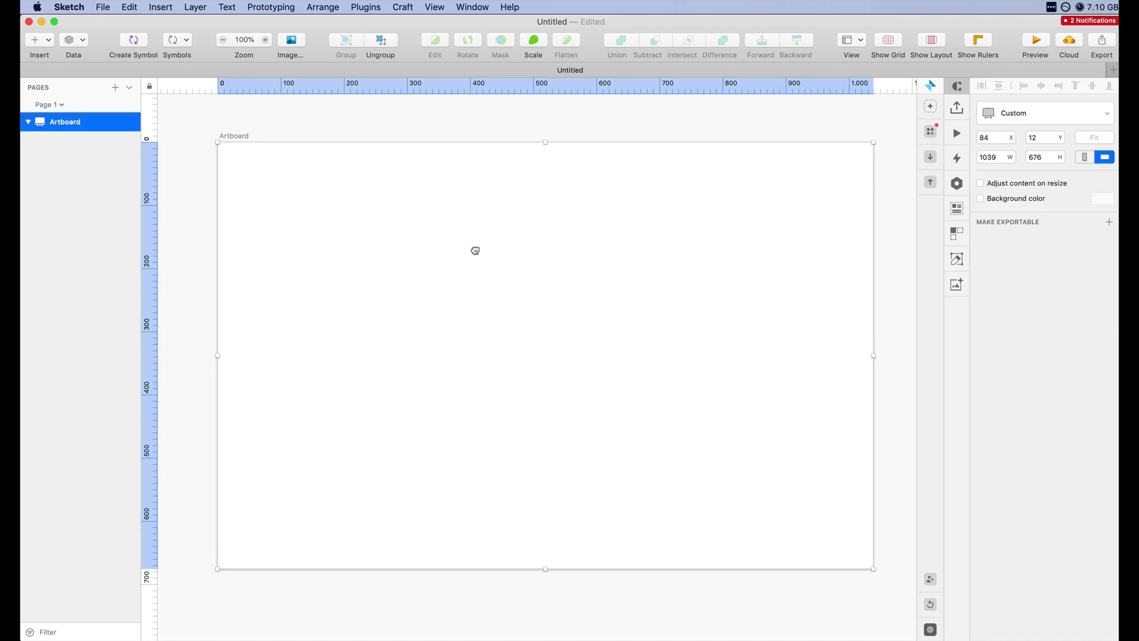
Draw a wide 960 × 153 grey rectangle across the artboard's top
click(46, 39)
mouse_move(71, 61)
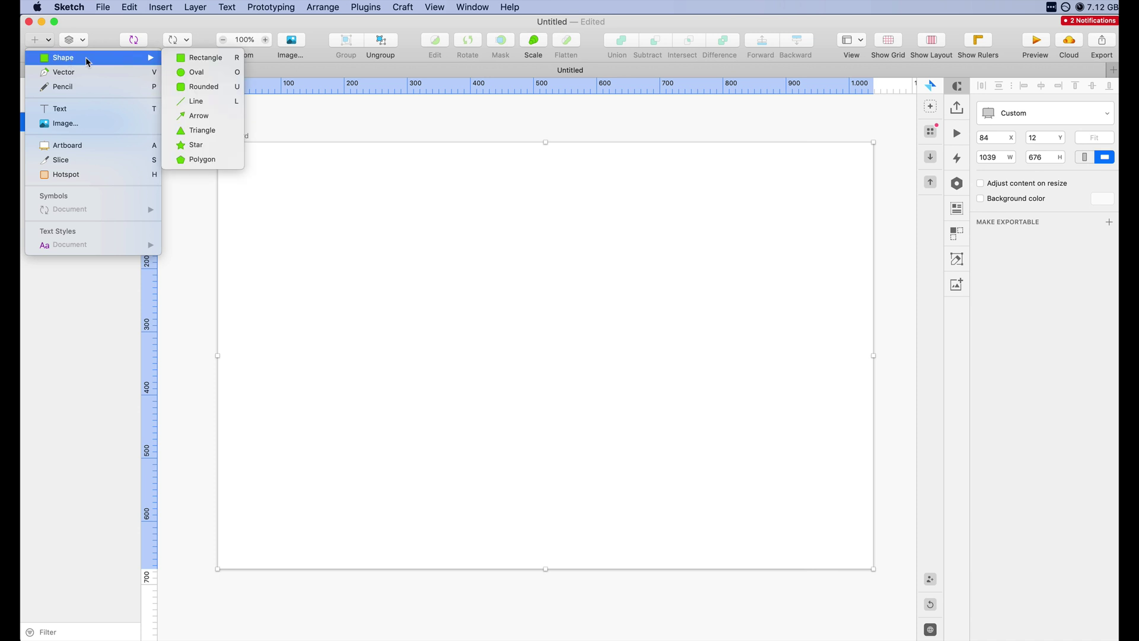
click(175, 60)
drag(246, 175, 851, 272)
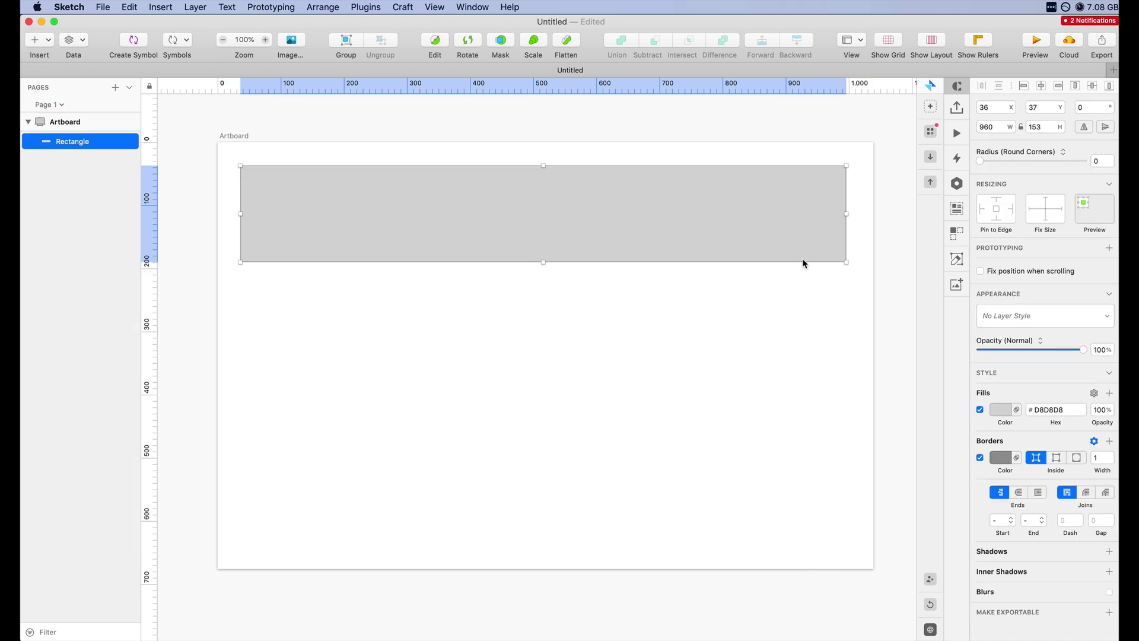
Remove the dark border from the grey rectangle
click(980, 458)
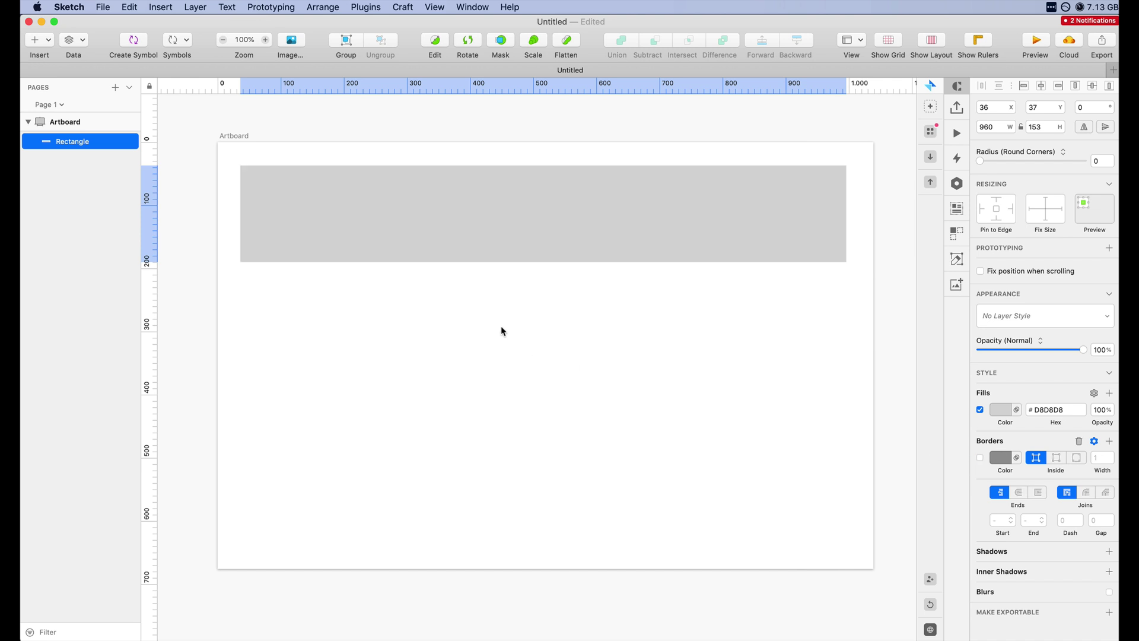
scroll(492, 311, up, 3)
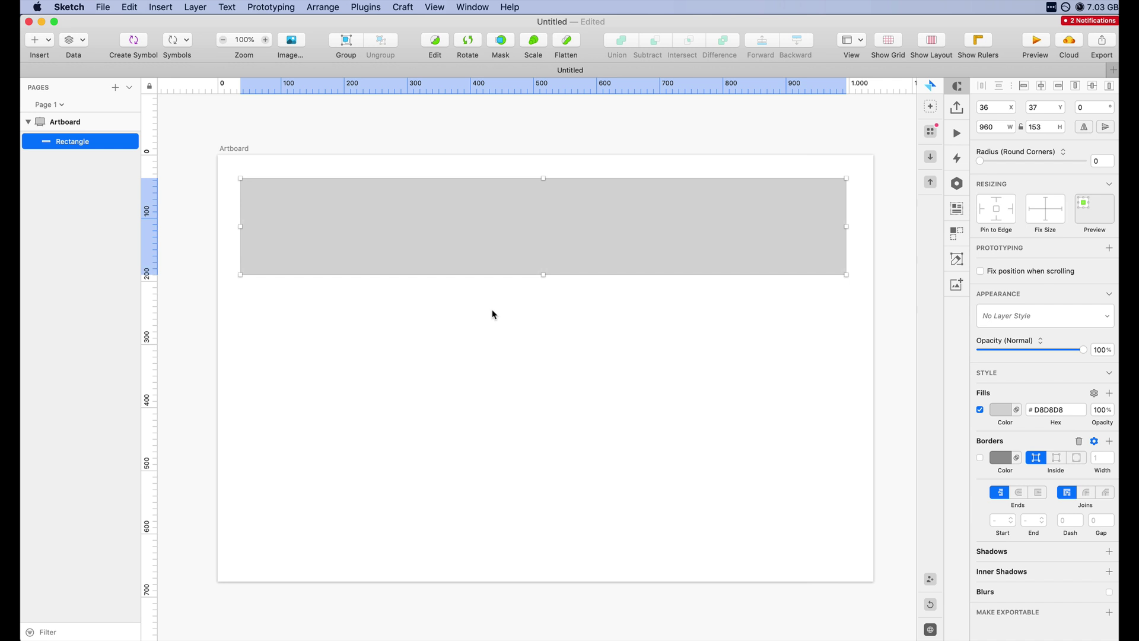
scroll(414, 192, up, 3)
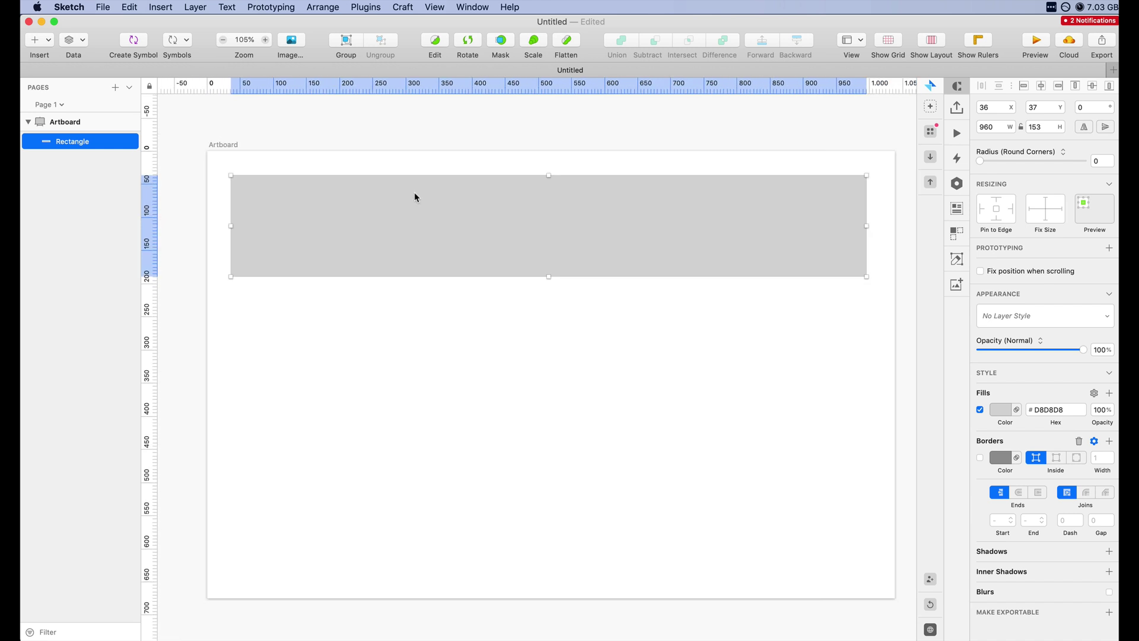
Duplicate the grey bar and resize the copy to a 100 × 101 square at its left end
key(super+c)
key(super+v)
drag(867, 226, 313, 212)
drag(272, 176, 281, 198)
drag(232, 226, 246, 226)
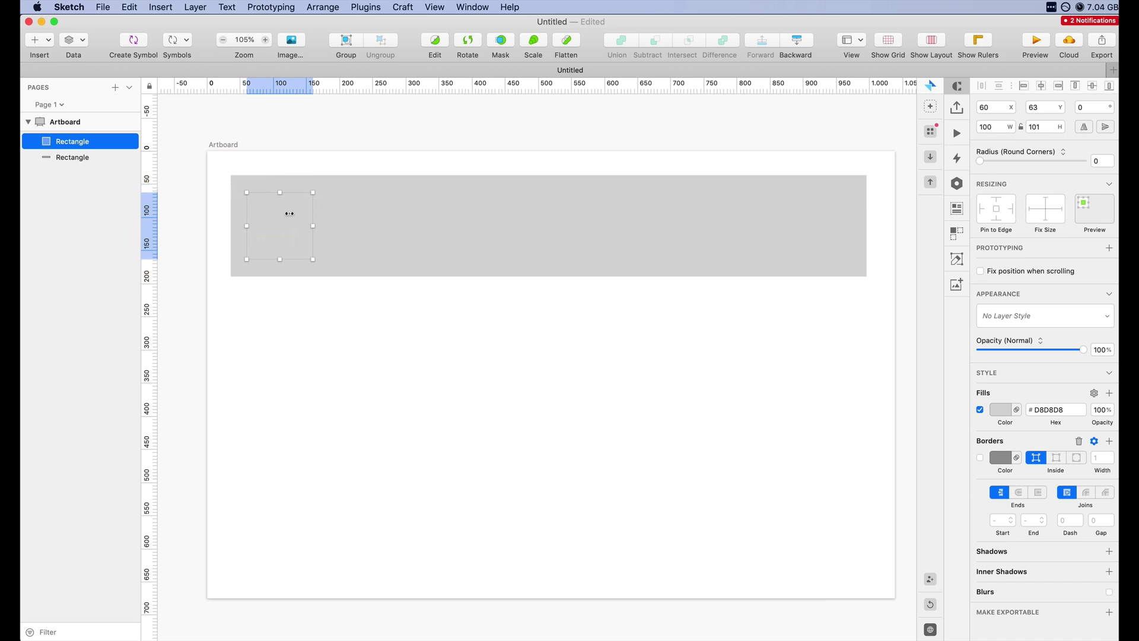
Fill the square with fully saturated blue #0003FF
click(1000, 411)
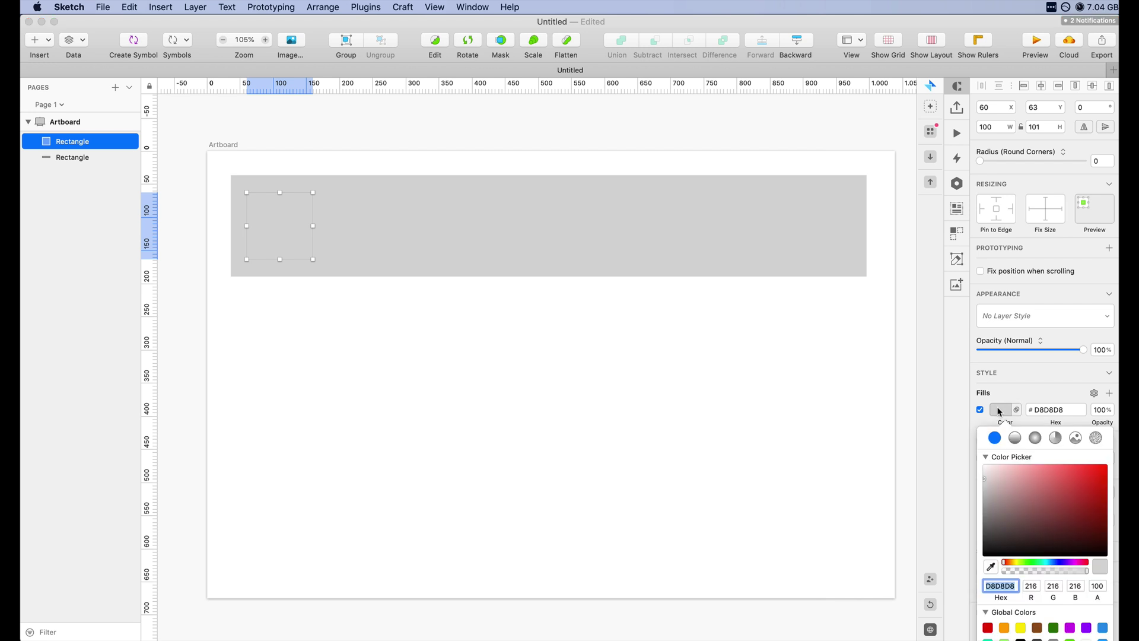
click(1058, 563)
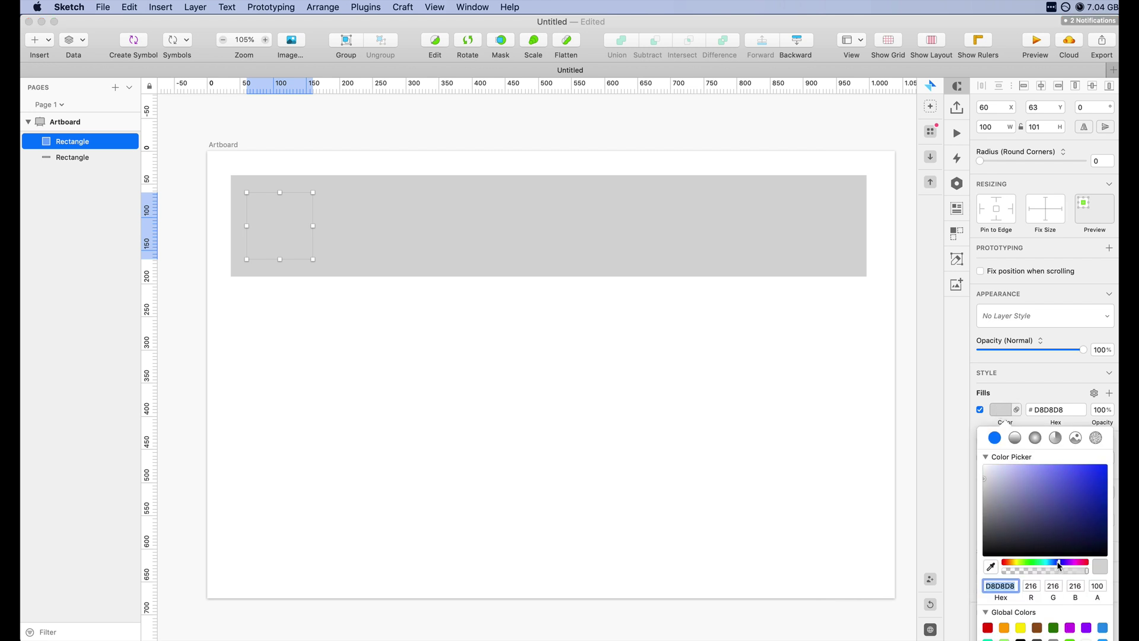
drag(1029, 523, 1107, 466)
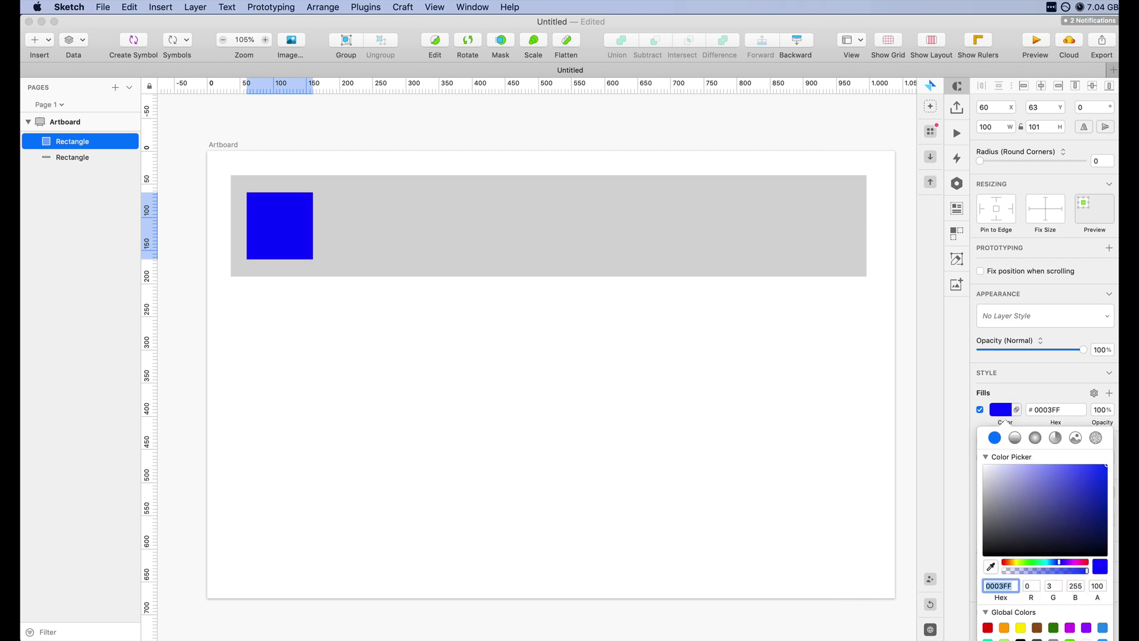
Rename the blue square's layer to 'Rectangle Blue'
click(213, 174)
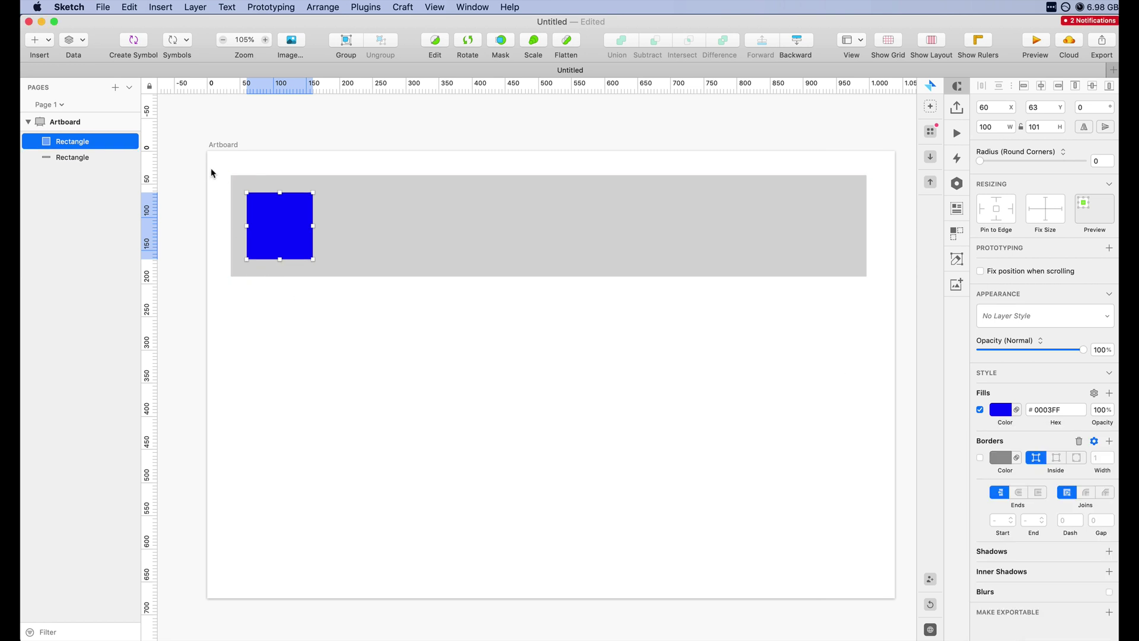
click(211, 173)
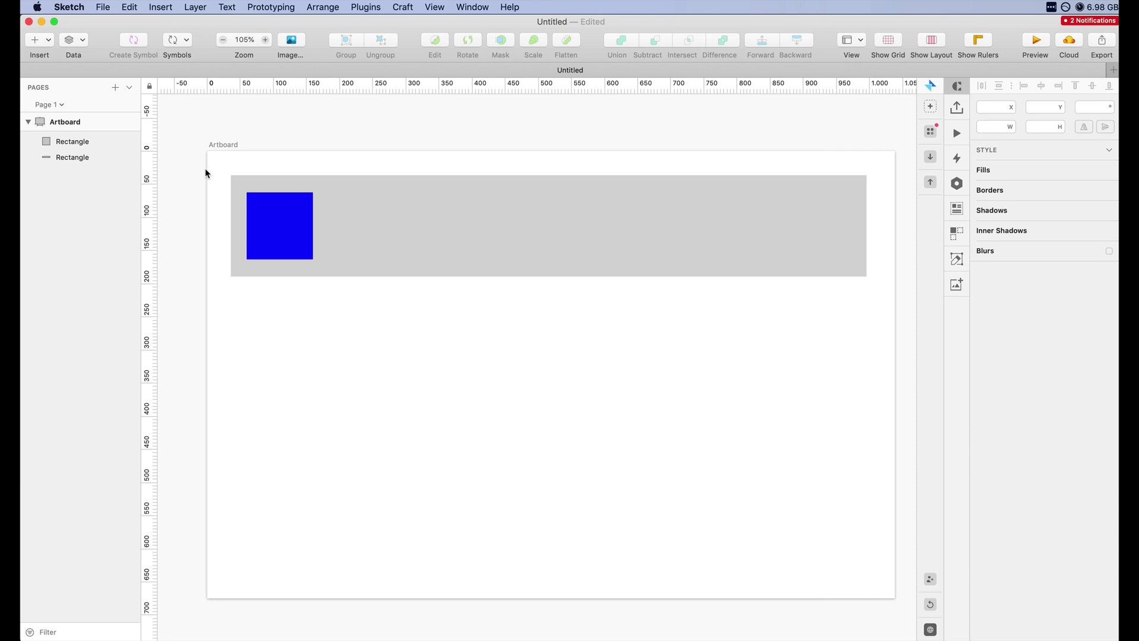
click(264, 205)
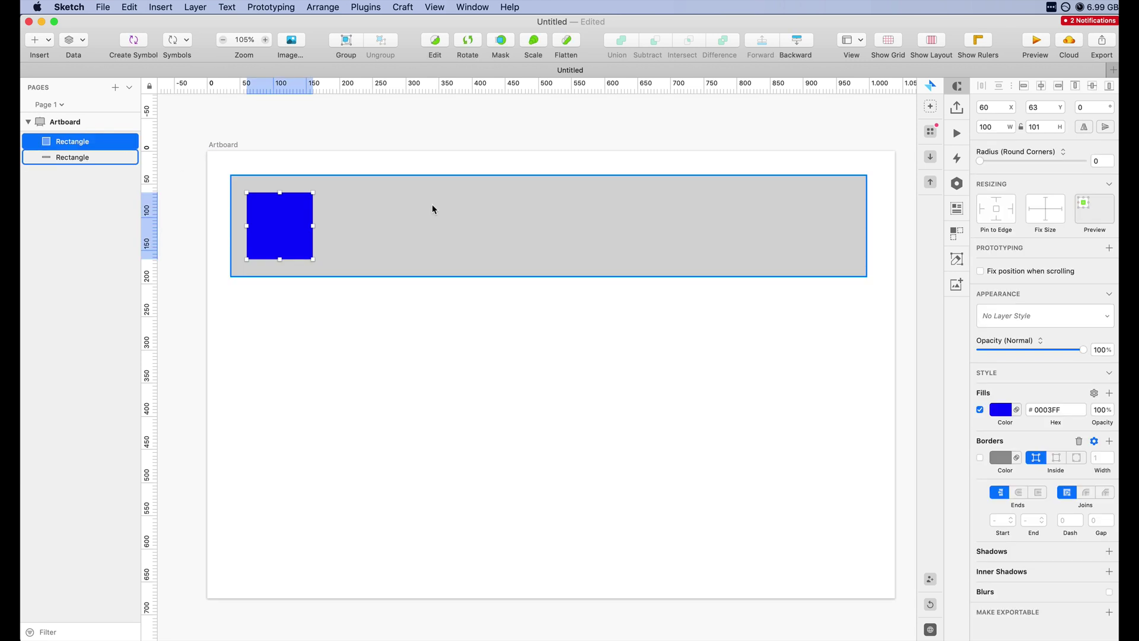
key(super+r)
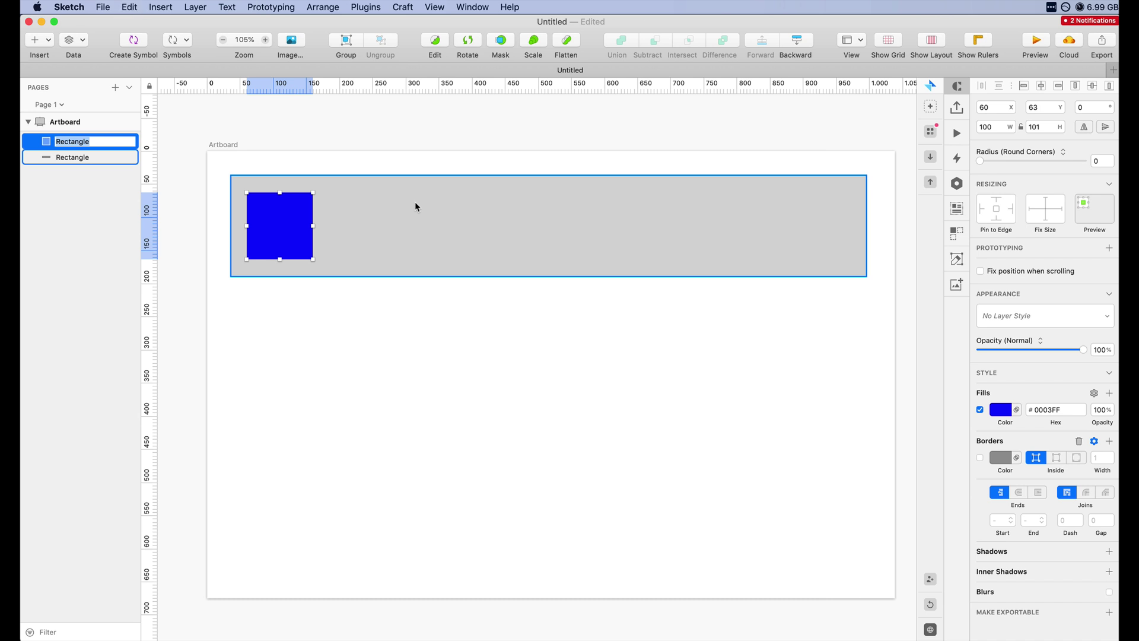
key(Right)
text(Blue)
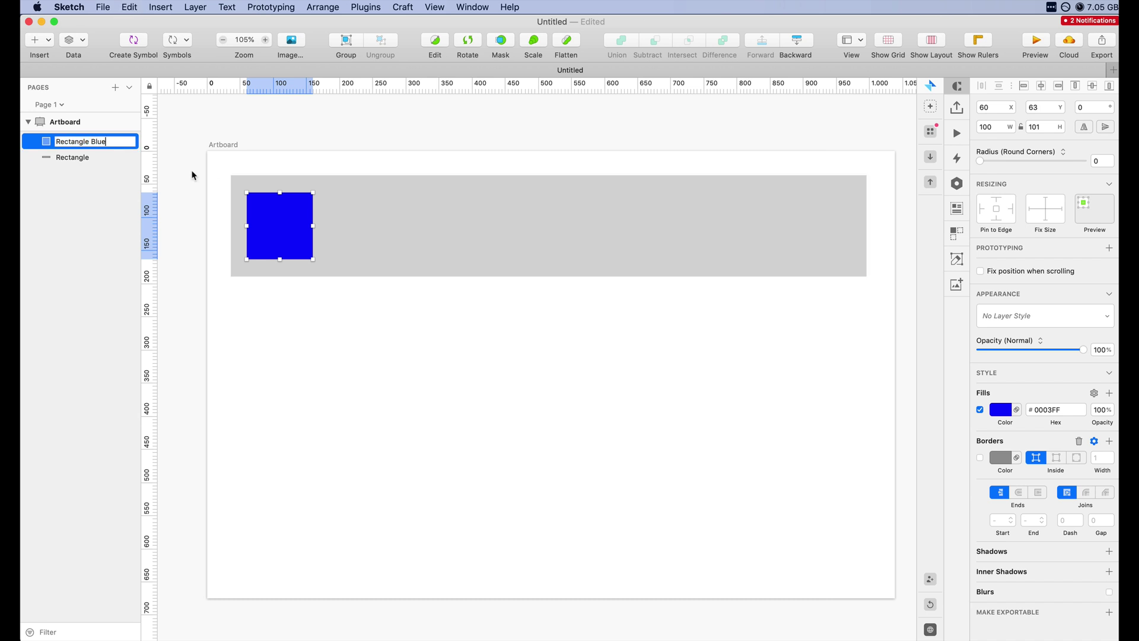
key(Return)
Rename the grey bar's layer to 'Background'
click(97, 156)
double_click(97, 156)
text(Background)
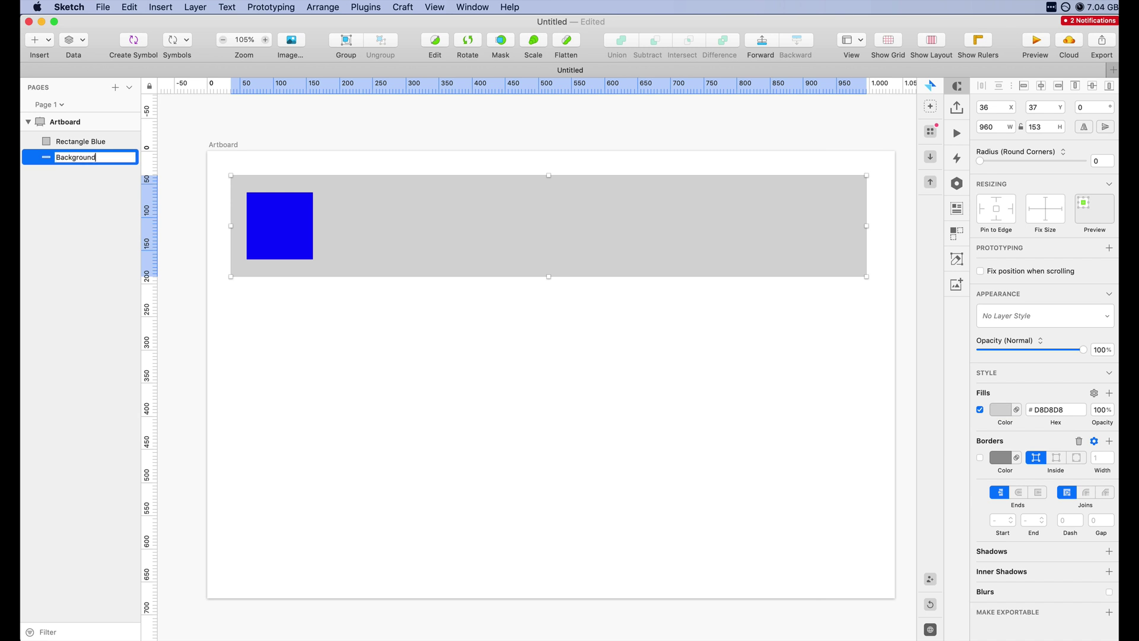
key(Return)
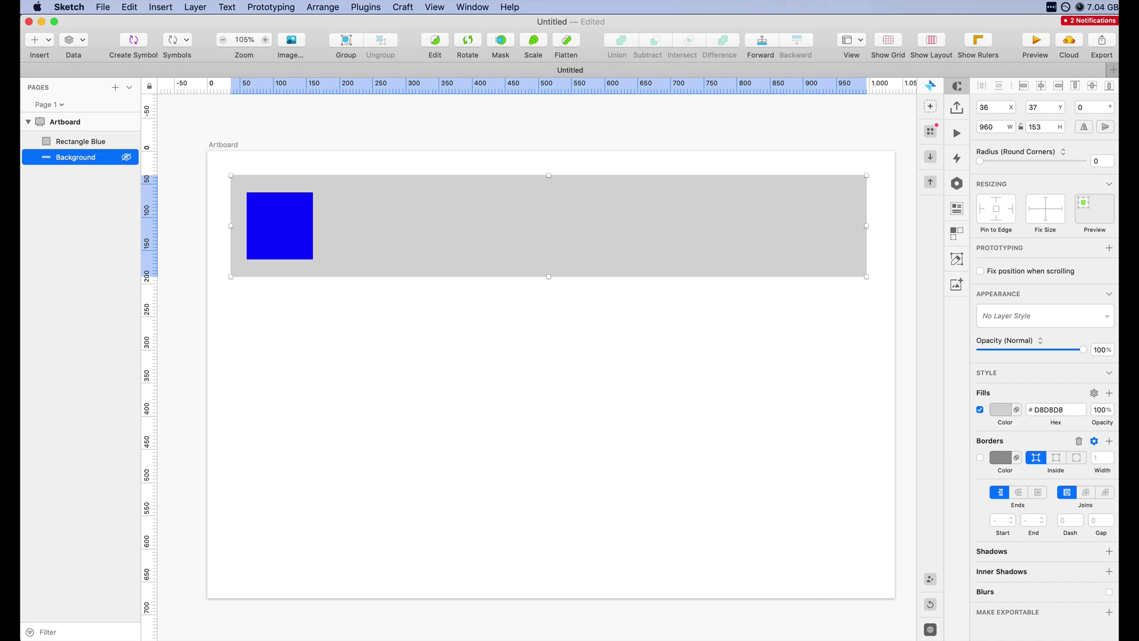
Select both the blue square and the grey bar together
click(443, 336)
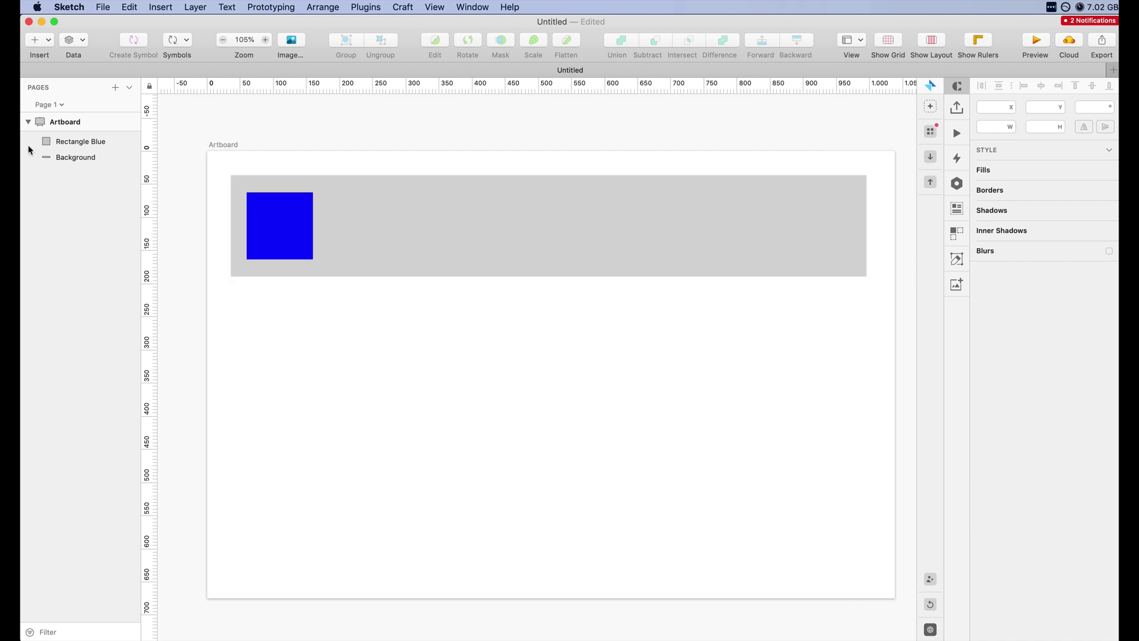
click(86, 145)
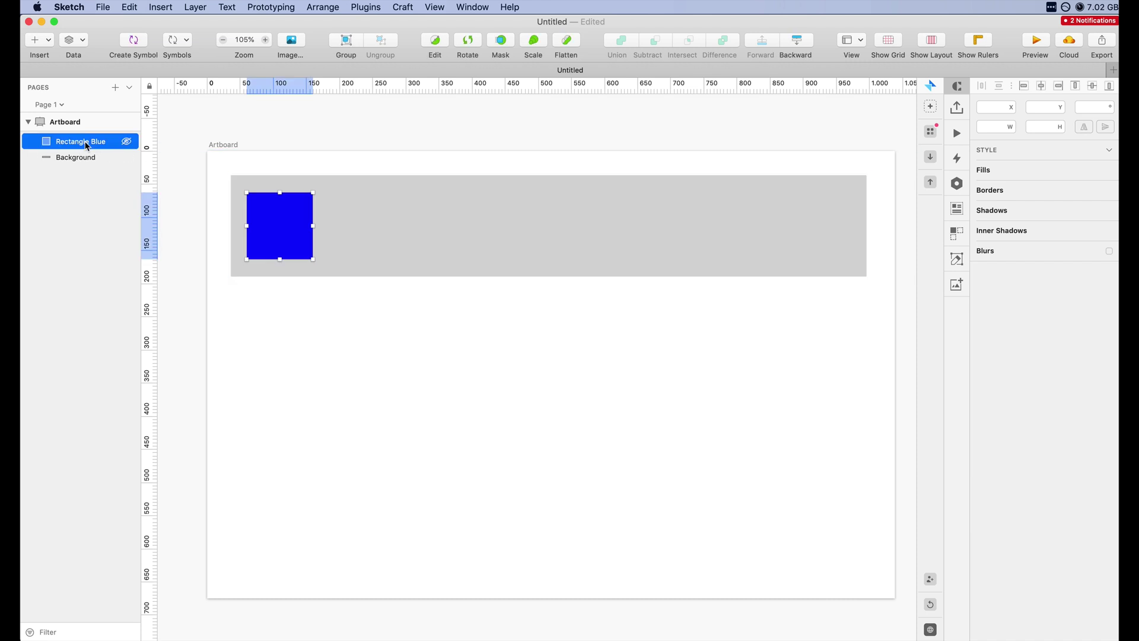
double_click(87, 144)
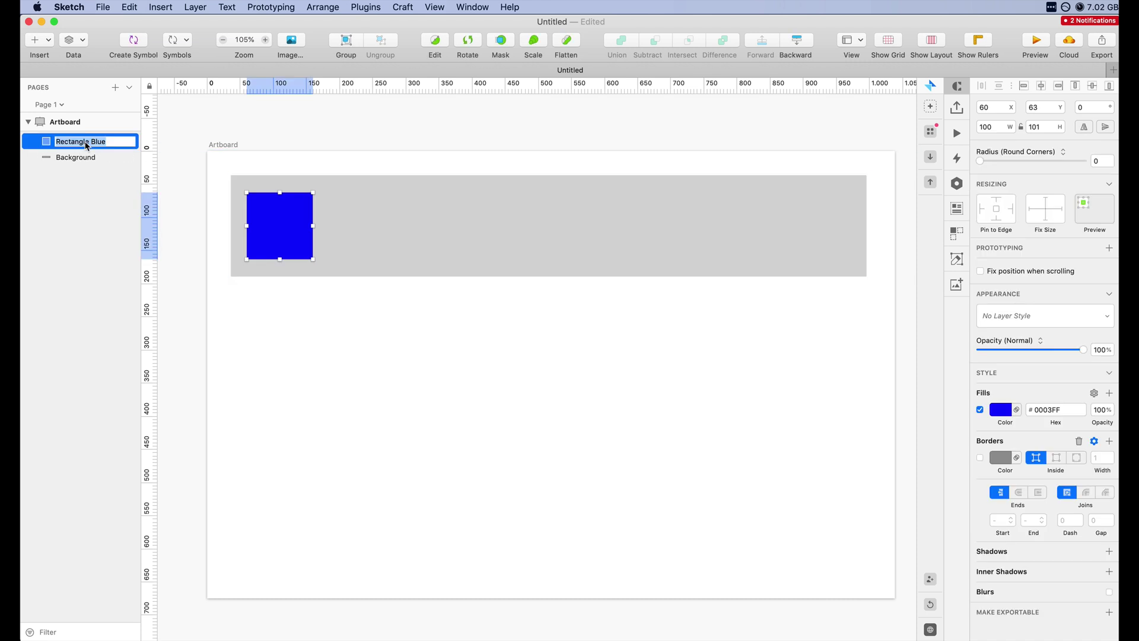
click(534, 369)
drag(219, 181, 365, 255)
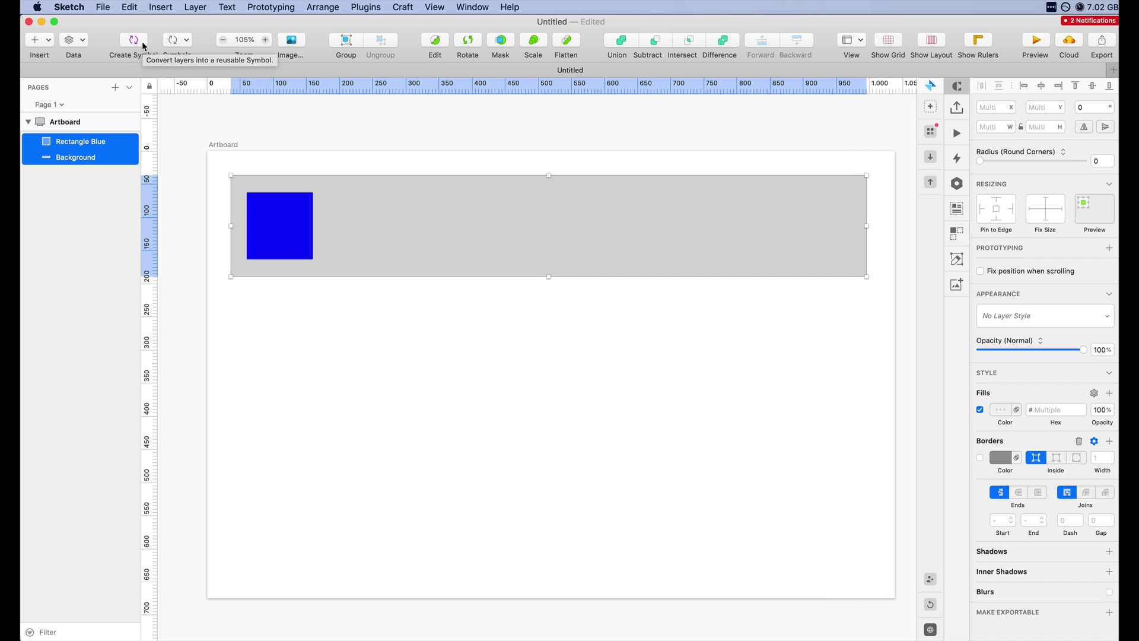
Search Help for 'symb' to locate the Create Symbol command
click(511, 7)
text(symb)
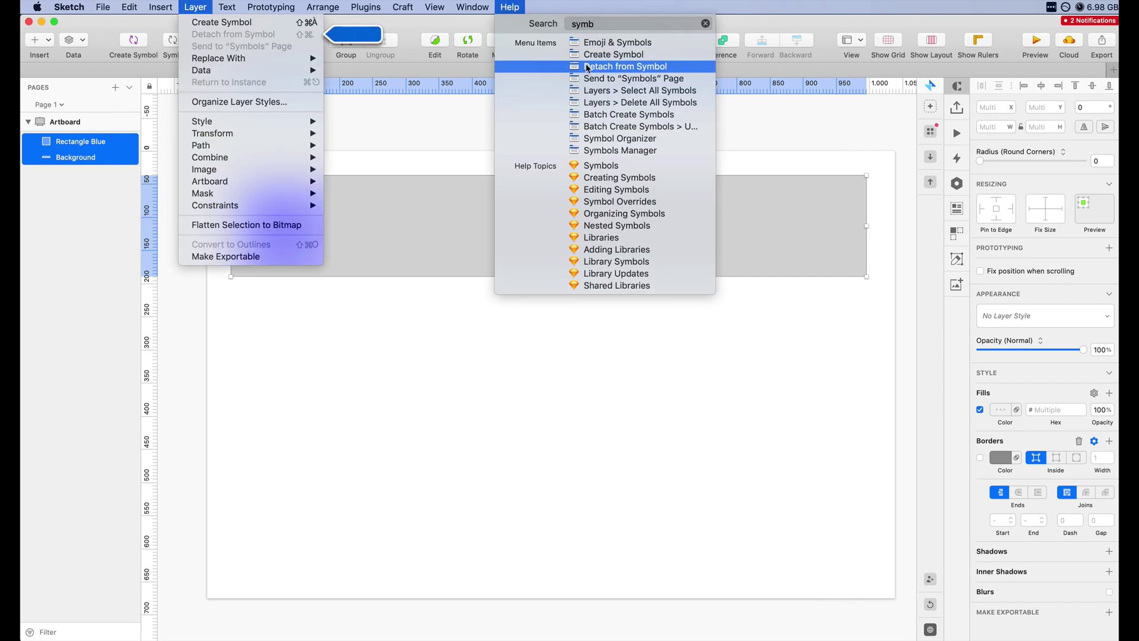
mouse_move(591, 56)
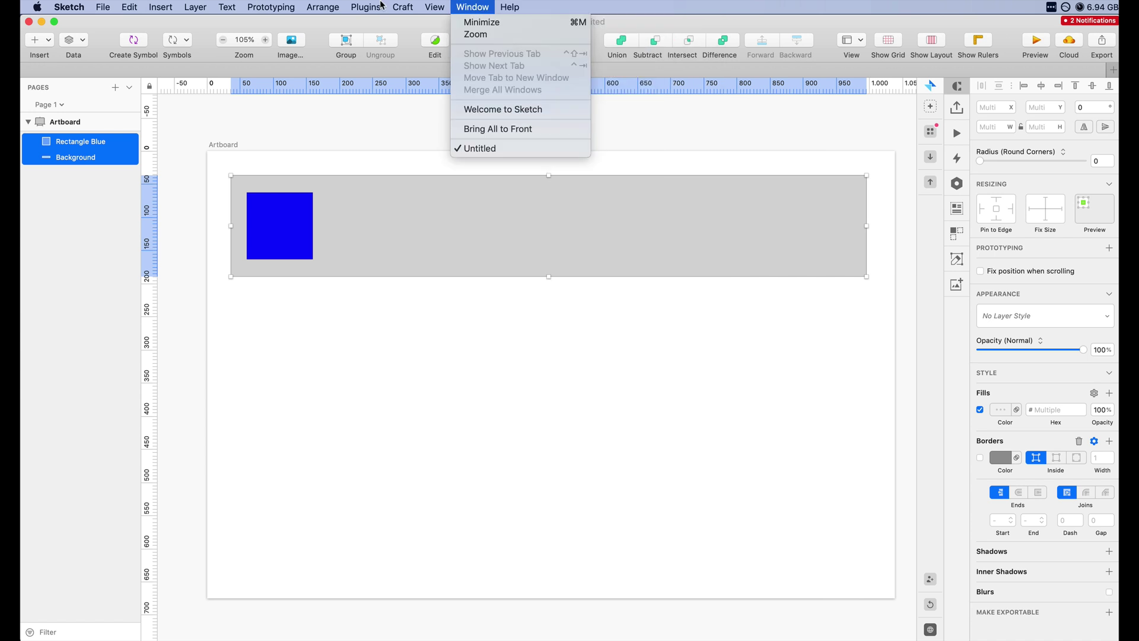
mouse_move(197, 8)
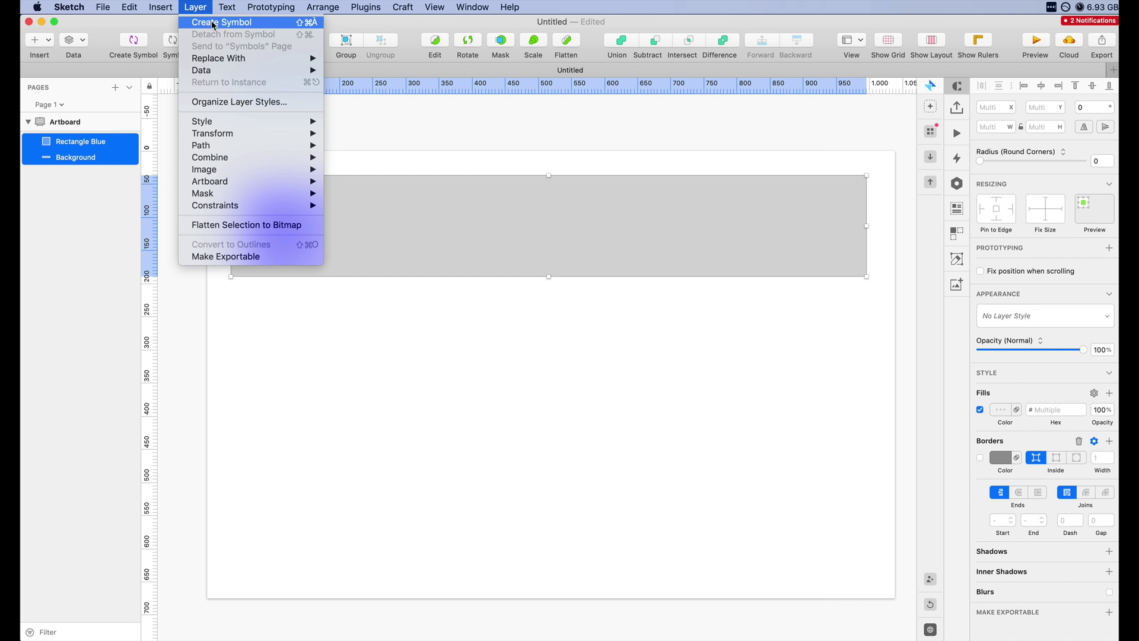
Create a symbol from the selected layers and name it 'Element'
click(213, 24)
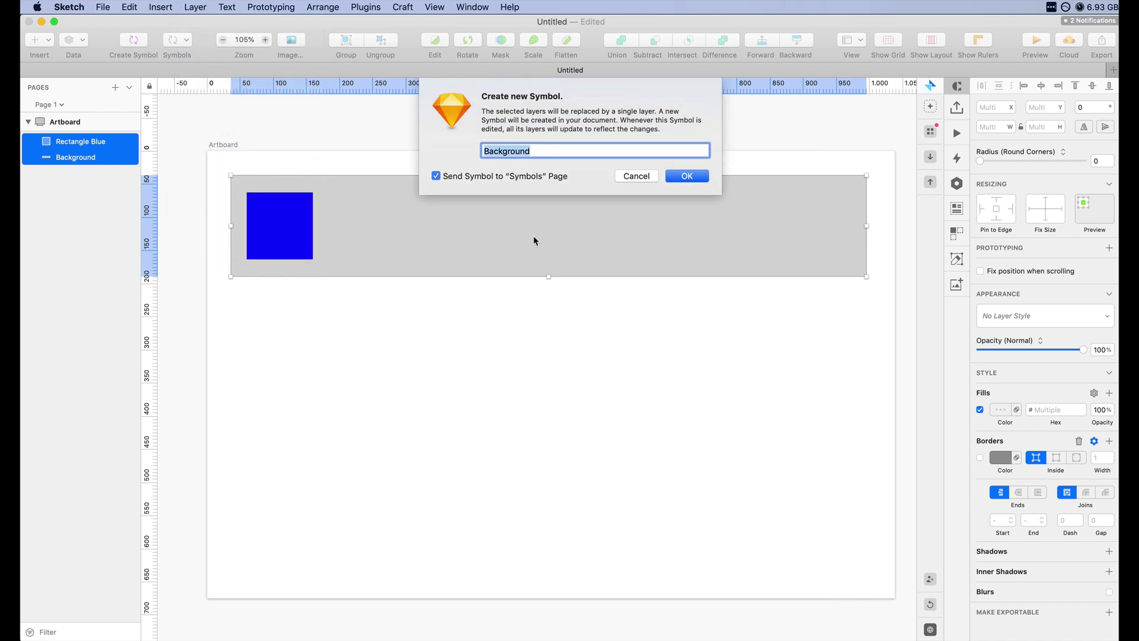
text(Element)
Confirm the Element symbol, check its master on the Symbols page, then return to Page 1
click(688, 175)
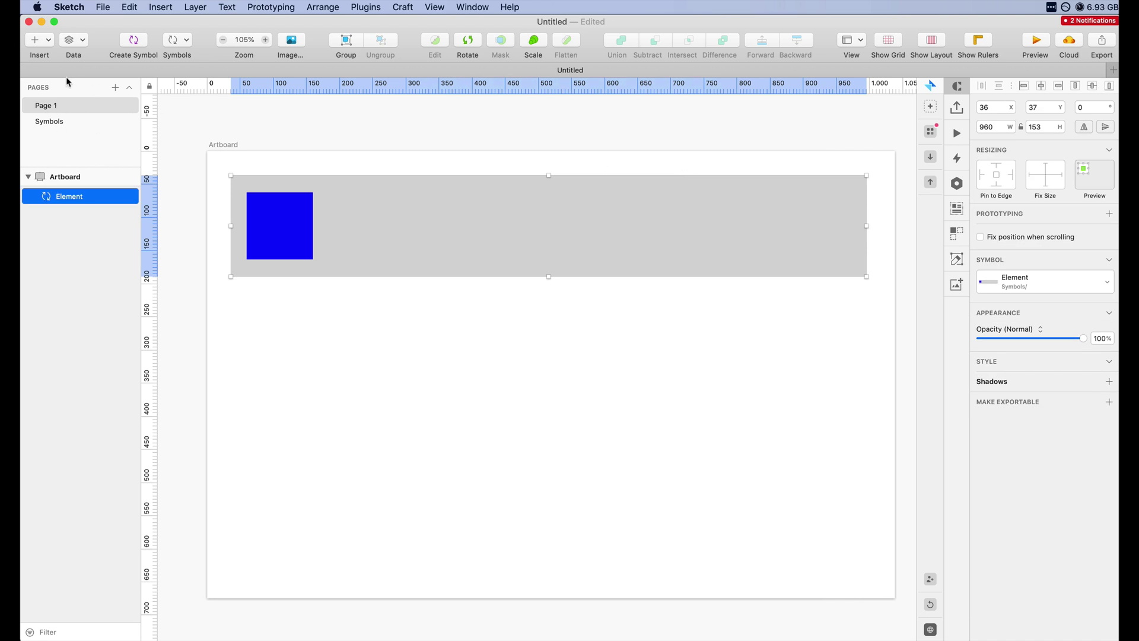
click(61, 119)
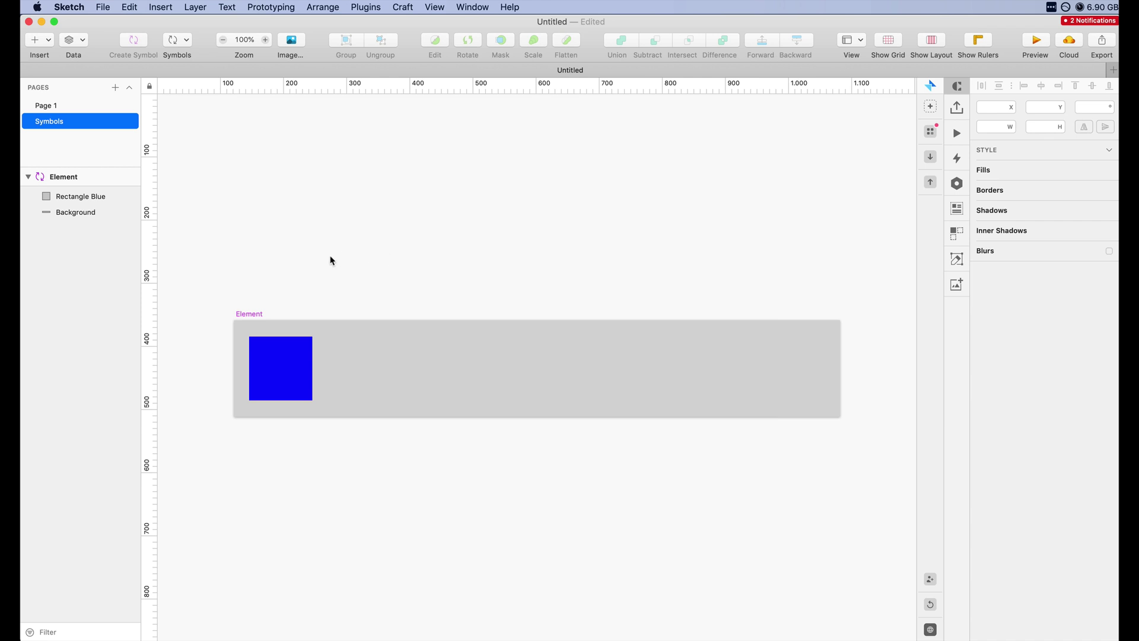
click(248, 318)
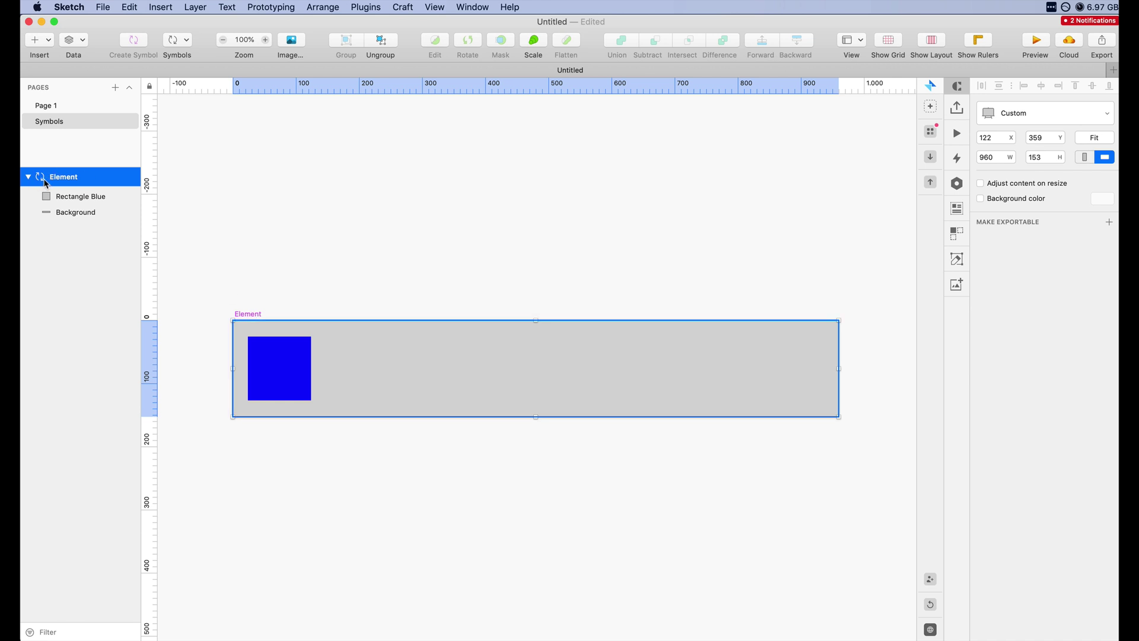
click(91, 119)
click(64, 104)
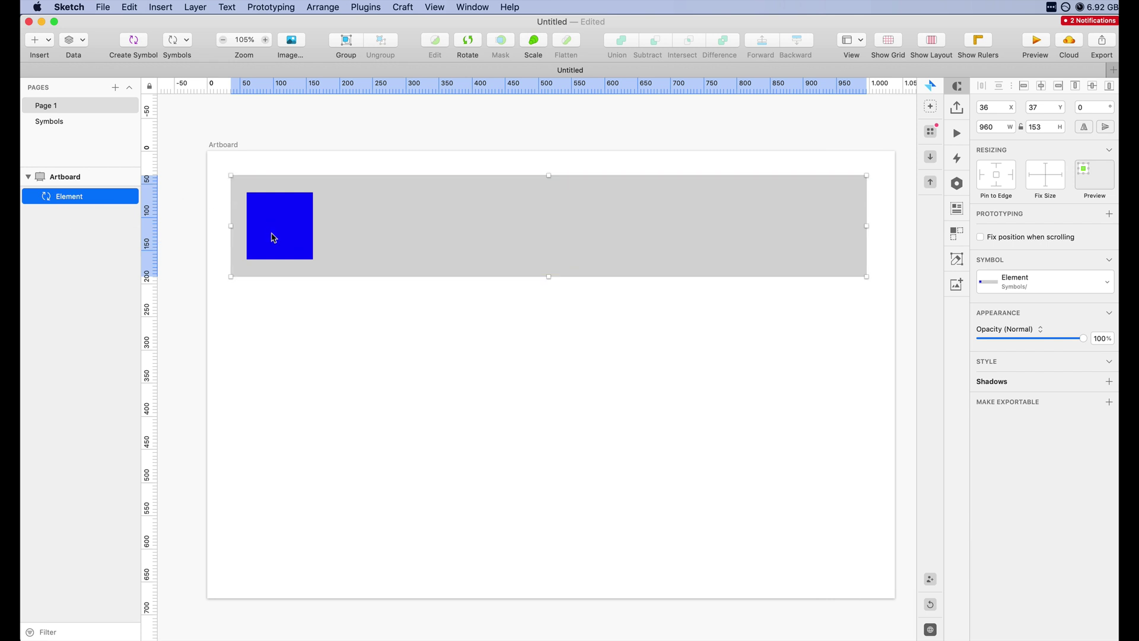
Duplicate the Element instance into four stacked copies
scroll(278, 238, down, 1)
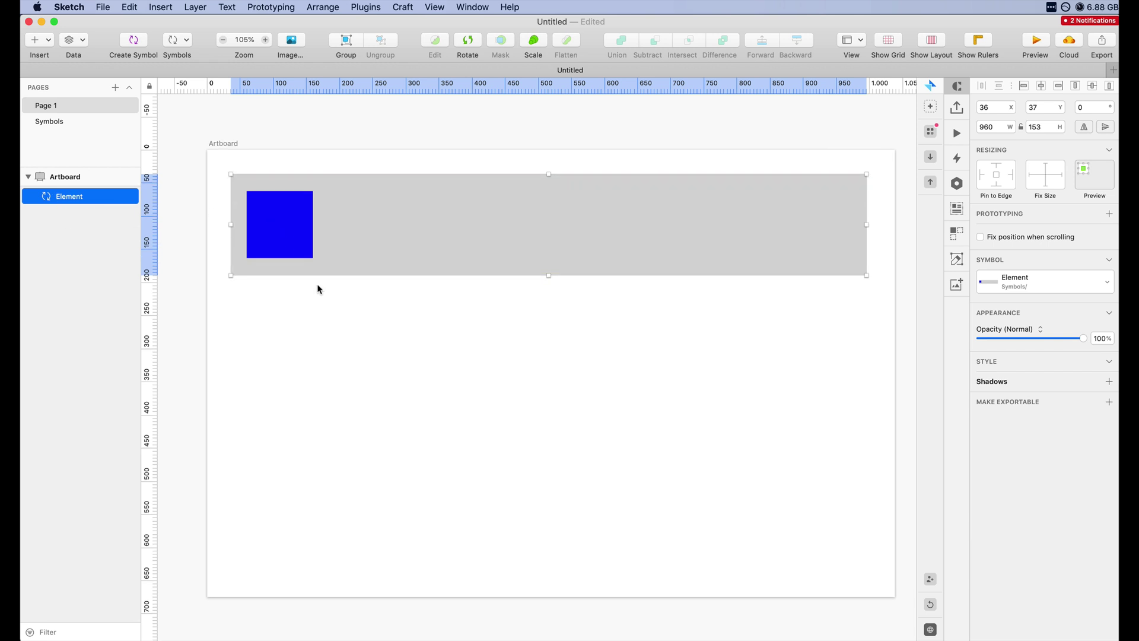
click(322, 306)
click(291, 189)
drag(368, 201, 368, 205)
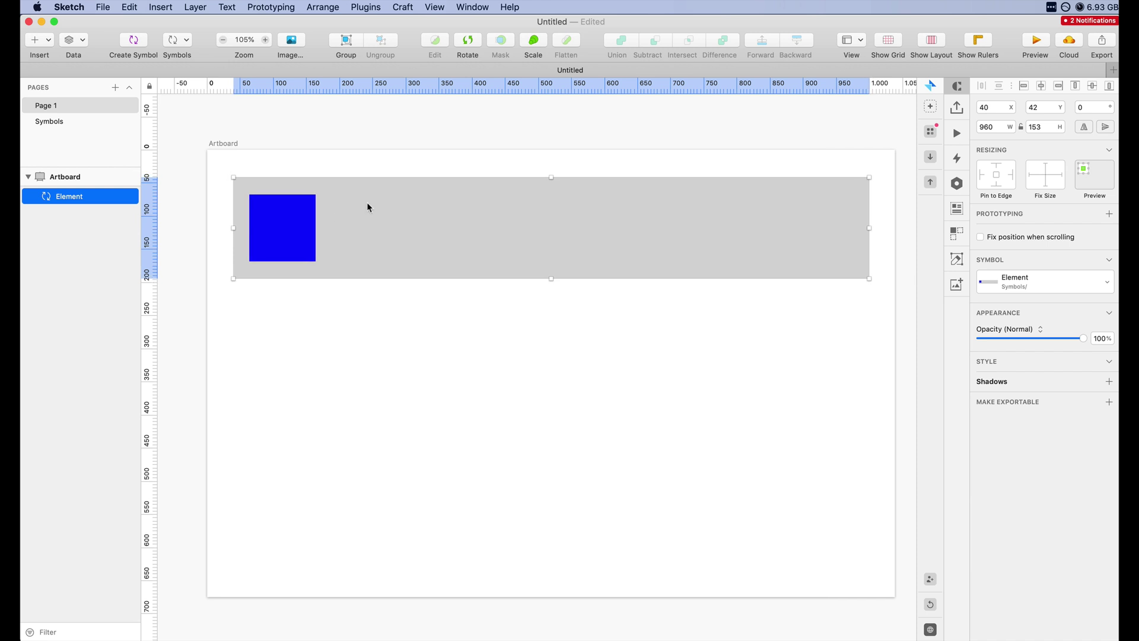
key(super+z)
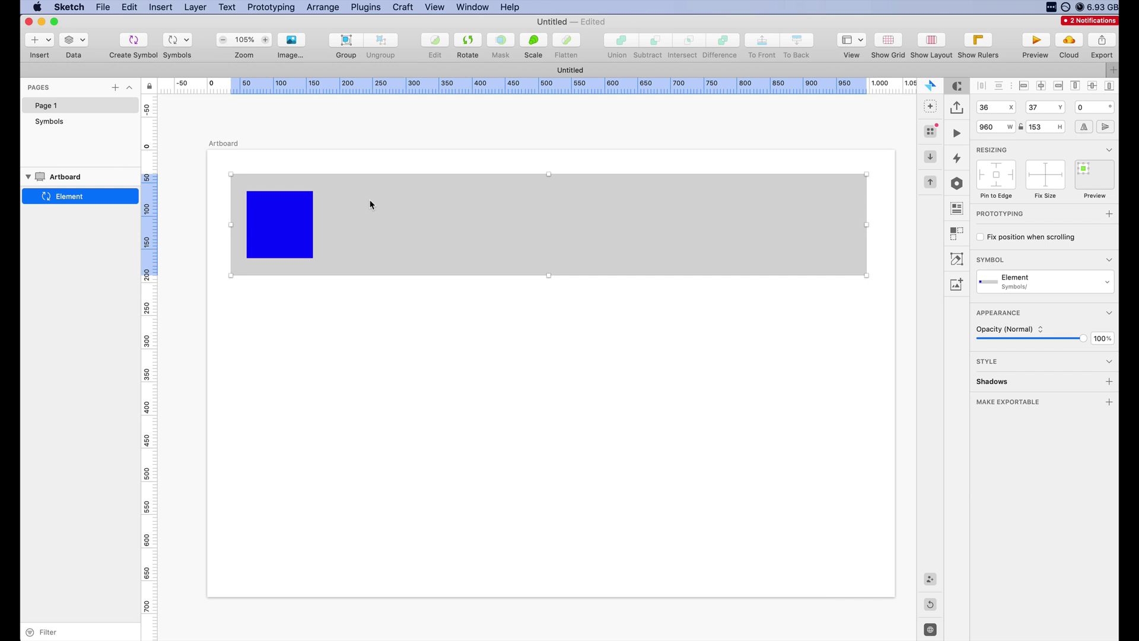
drag(372, 206, 378, 317)
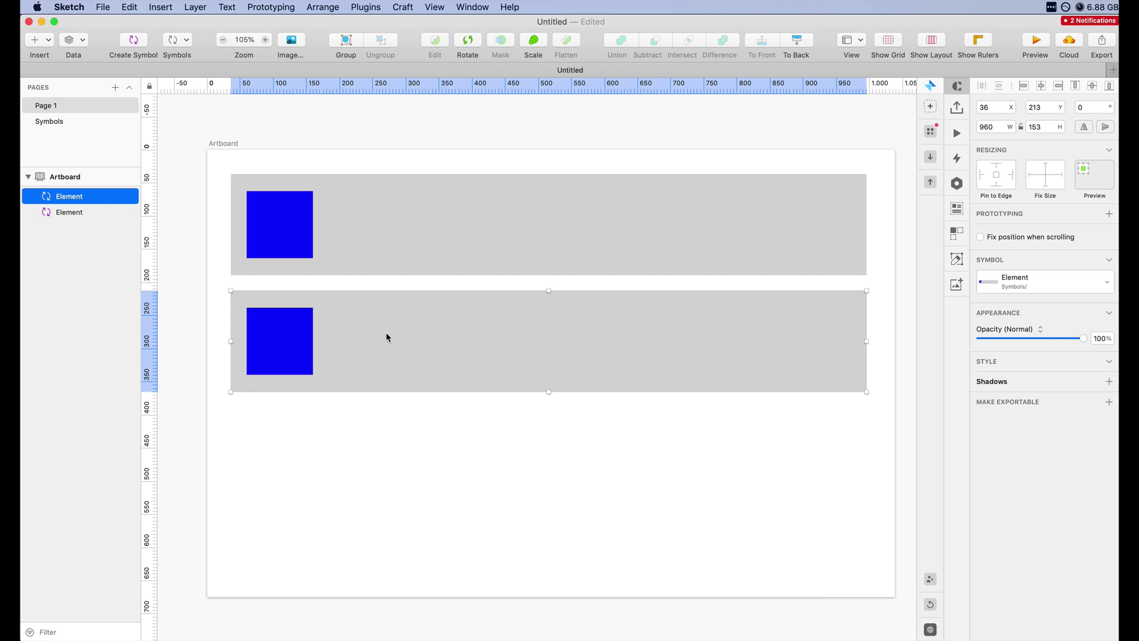
key(alt)
key(super+d)
key(super+d)
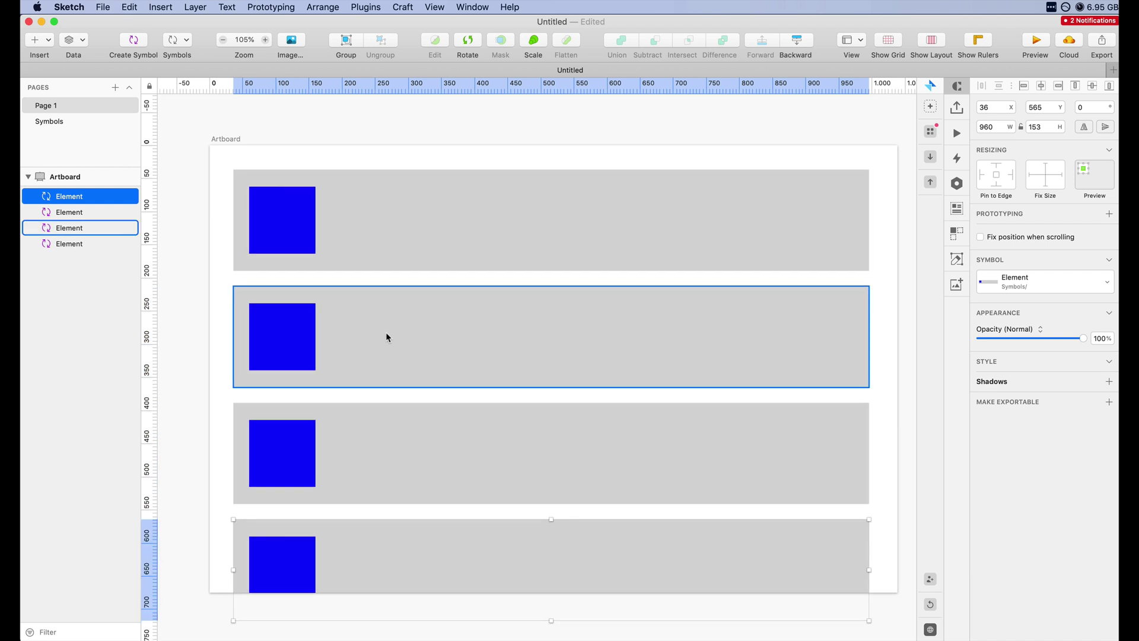
Extend the artboard to 769 high so all four Elements fit
scroll(386, 337, down, 2)
click(243, 108)
scroll(523, 552, down, 2)
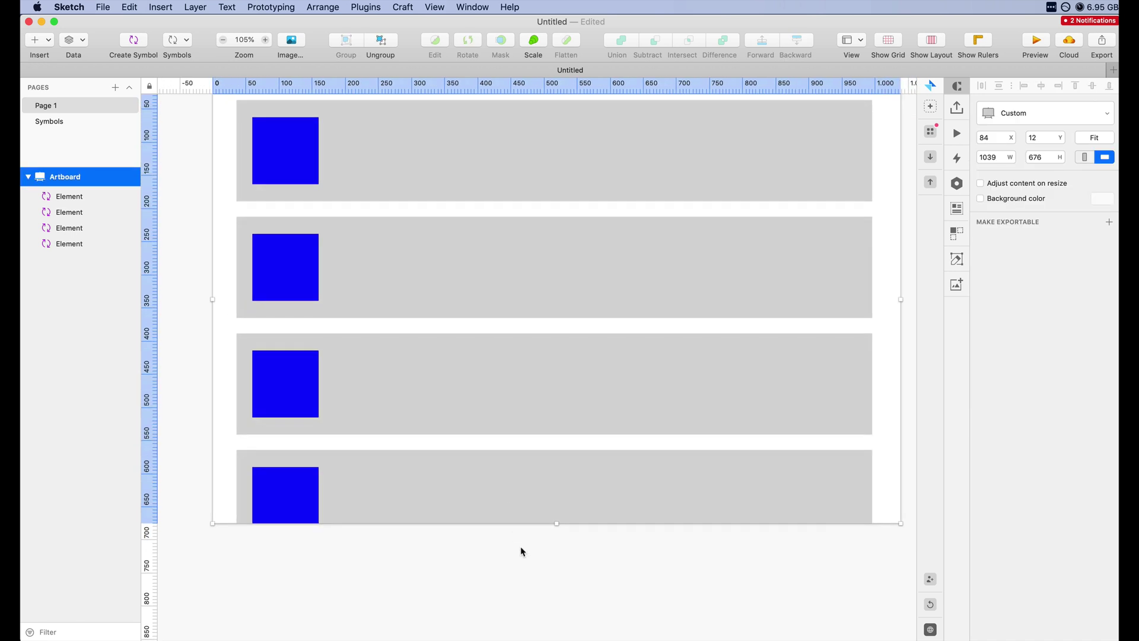
drag(557, 523, 558, 585)
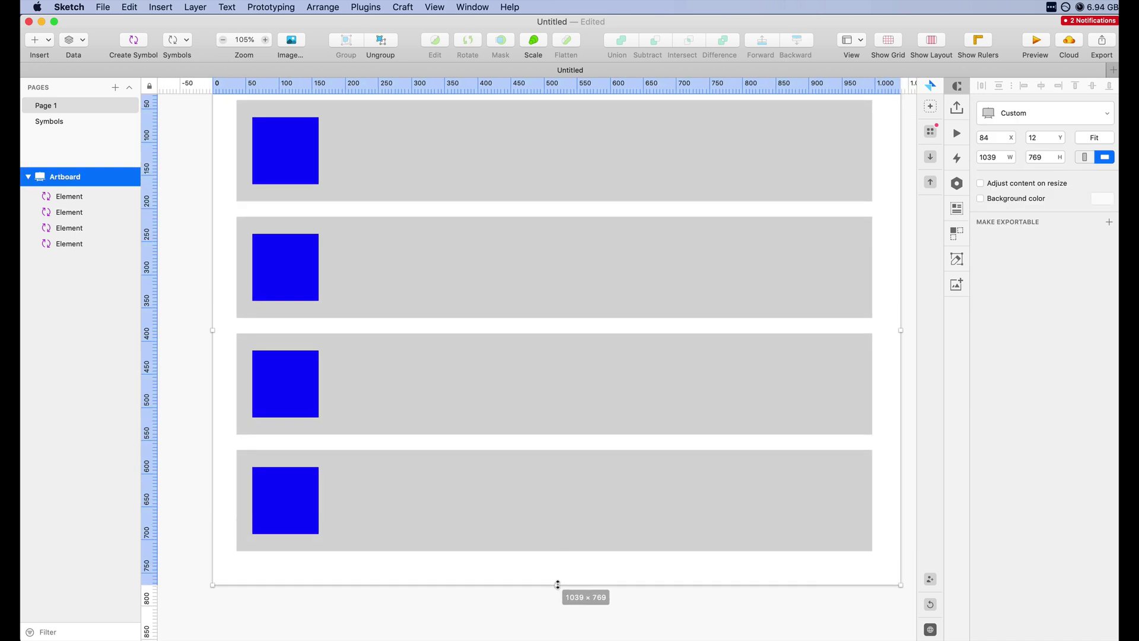
scroll(549, 566, up, 1)
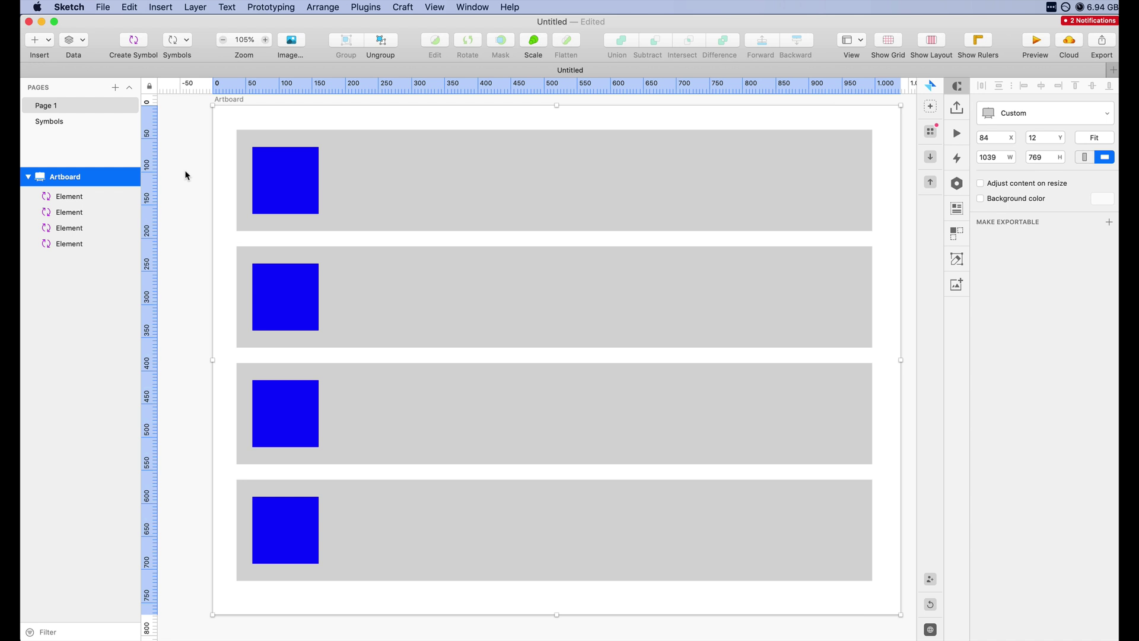
click(353, 186)
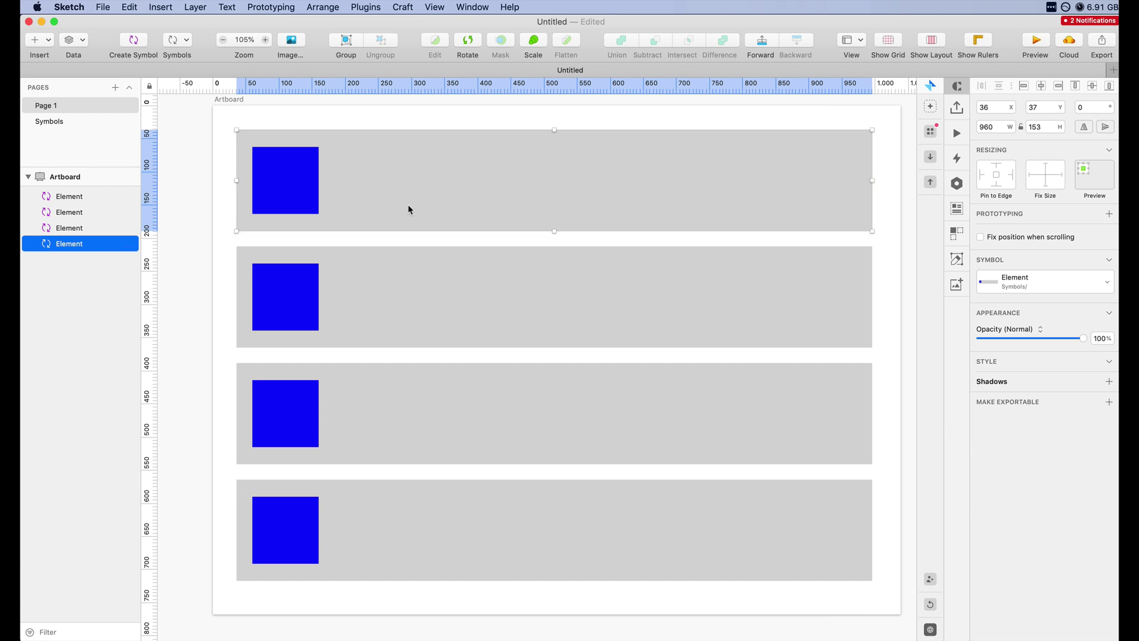
In the Element master, drag the blue square to the centre of the grey background
double_click(355, 179)
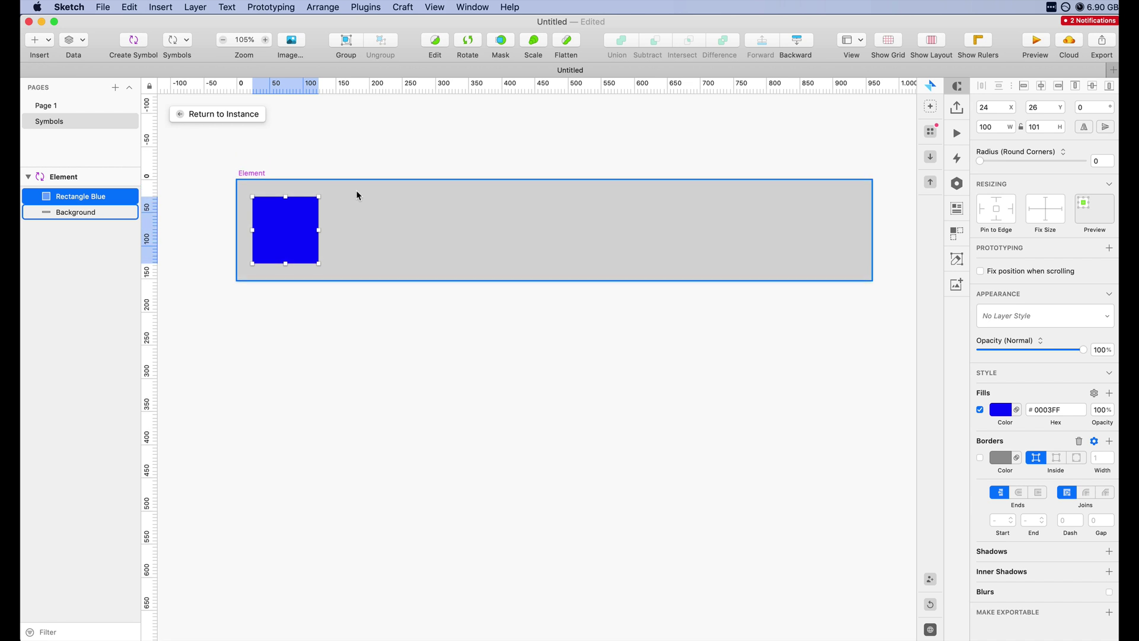
click(333, 168)
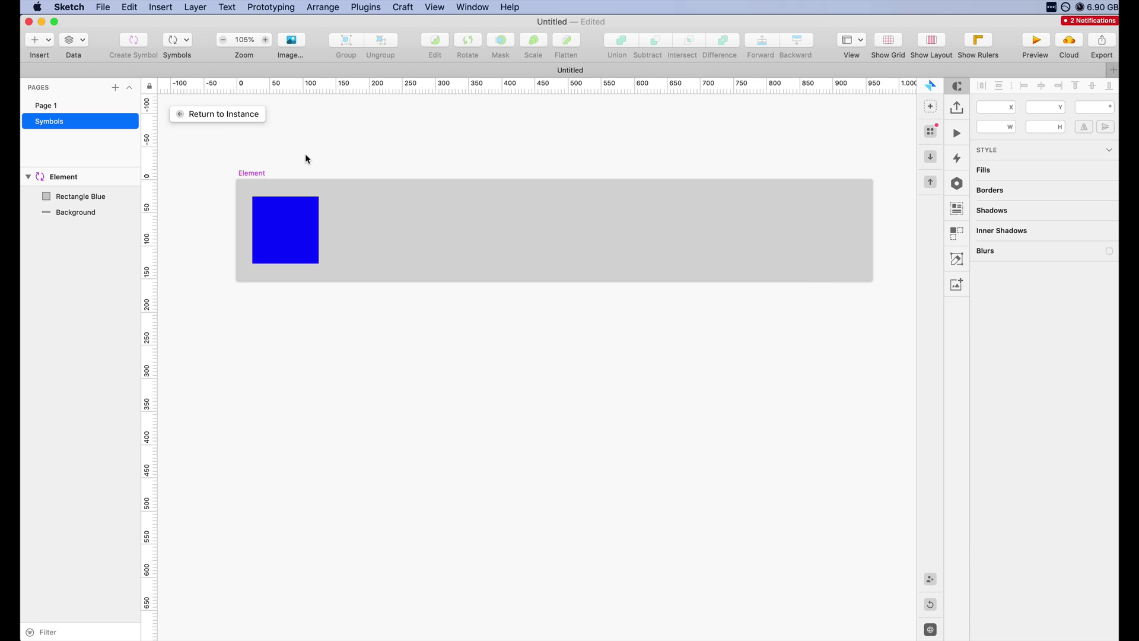
click(283, 225)
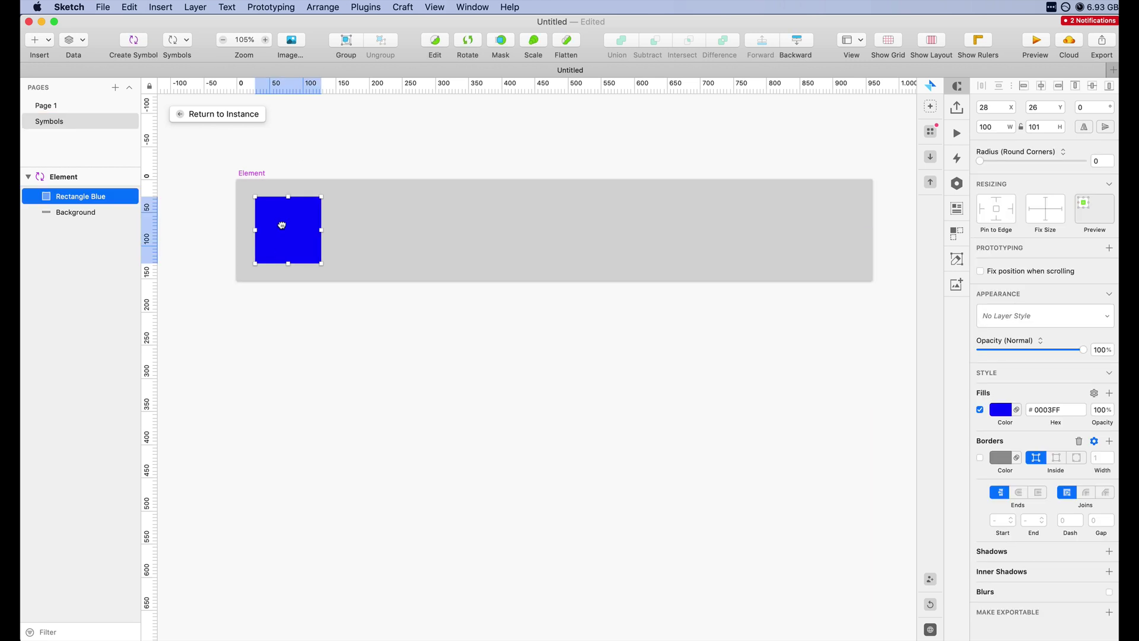
drag(282, 225, 550, 230)
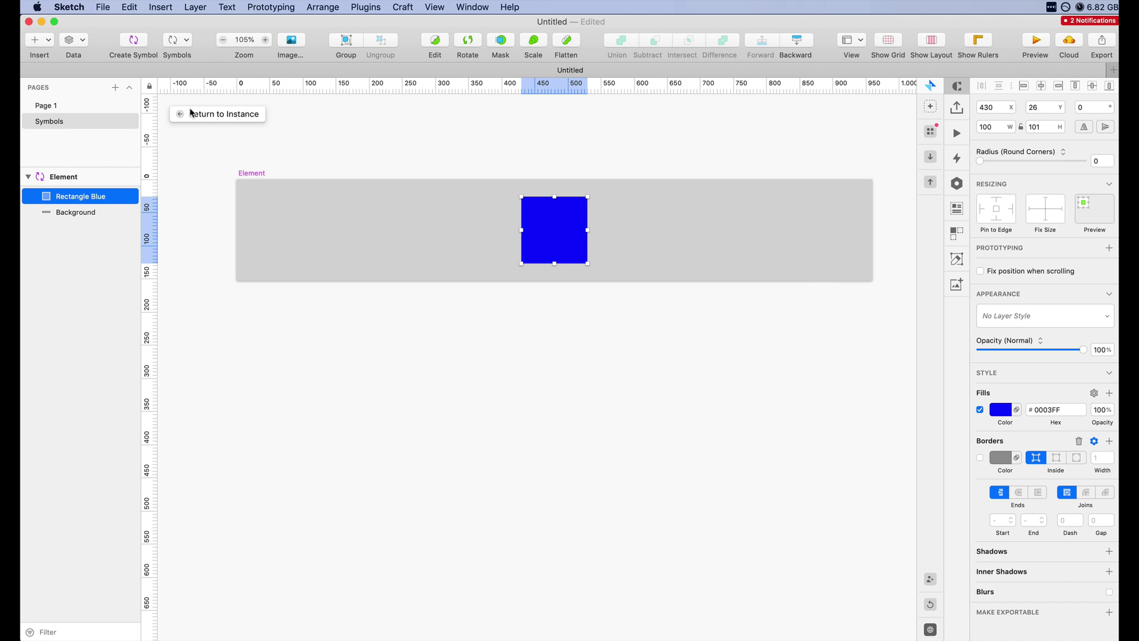
click(71, 102)
Return to Page 1 to see all four Element instances with centred blue squares
click(72, 106)
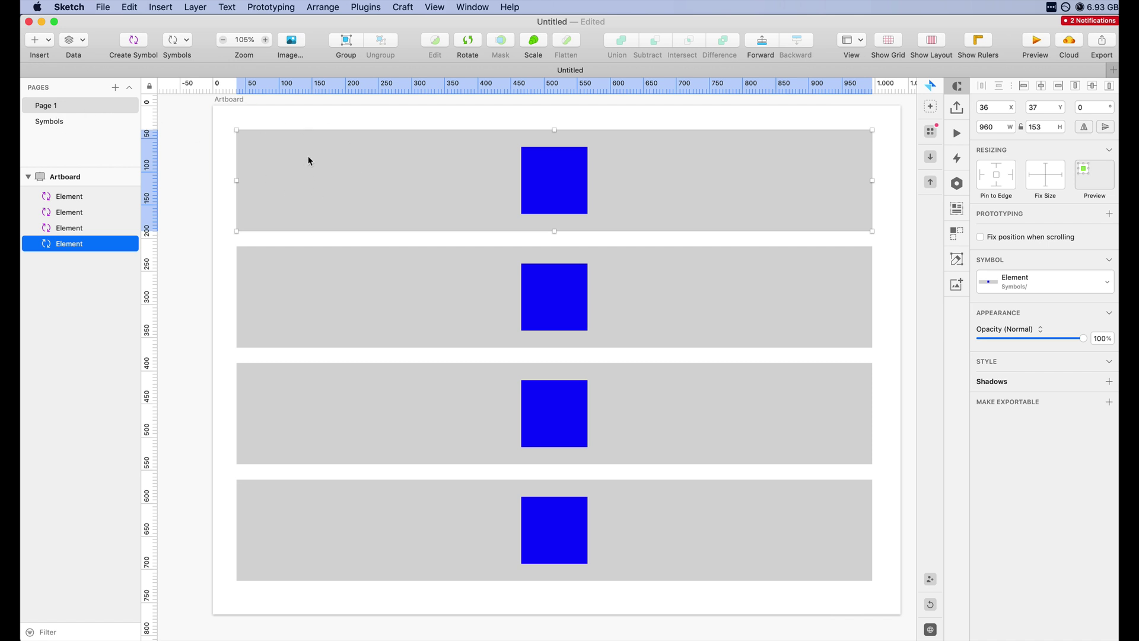
In the Element master, restore the blue square to the left and place a copy at the right end
click(78, 121)
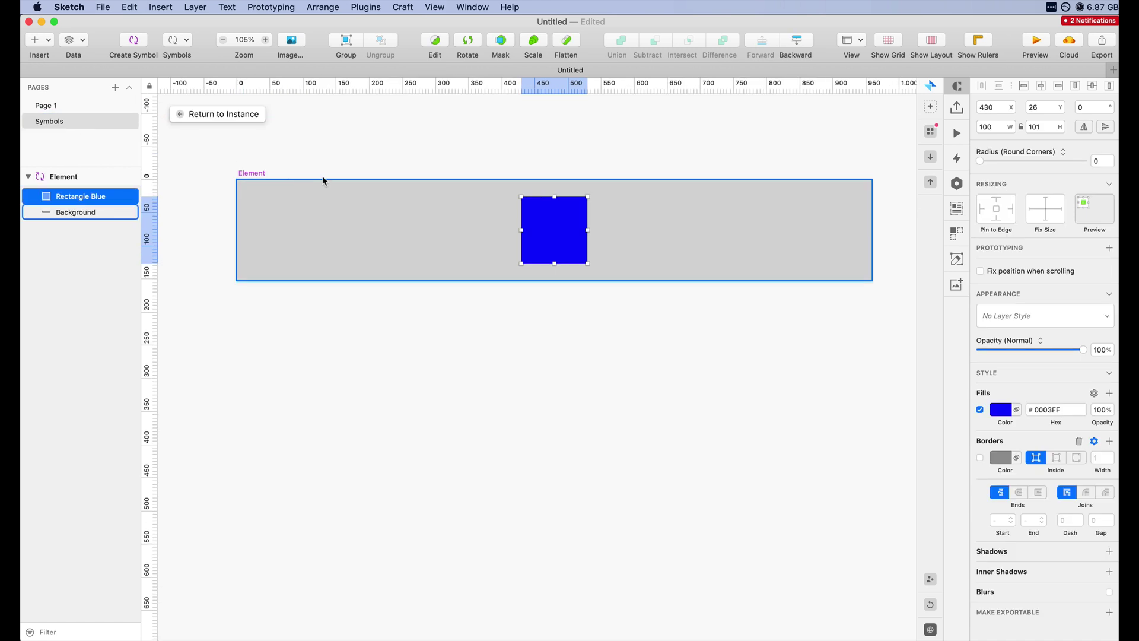
key(super+c)
key(super+z)
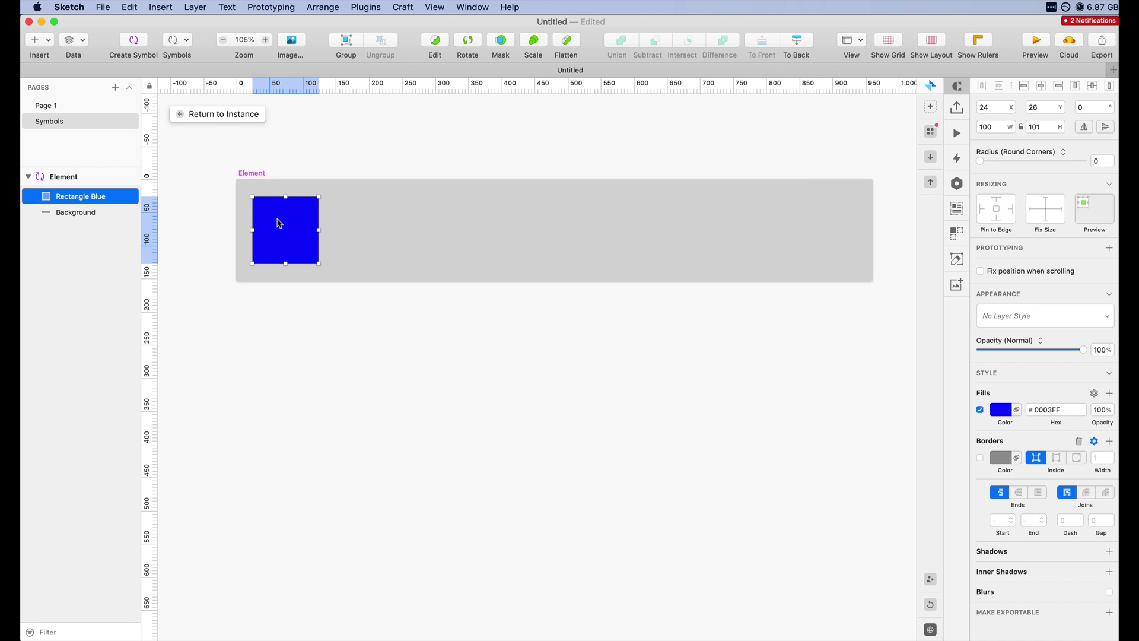
drag(316, 222, 791, 230)
Rename the right blue square's layer to 'Segment'
scroll(802, 244, right, 3)
scroll(801, 244, up, 2)
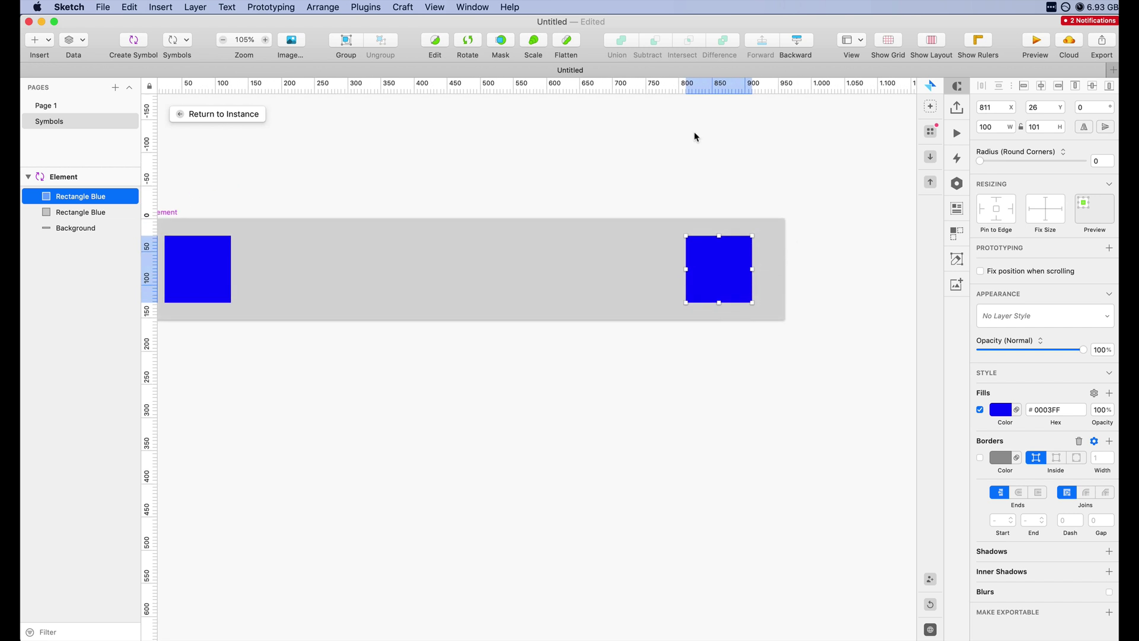
scroll(696, 137, left, 2)
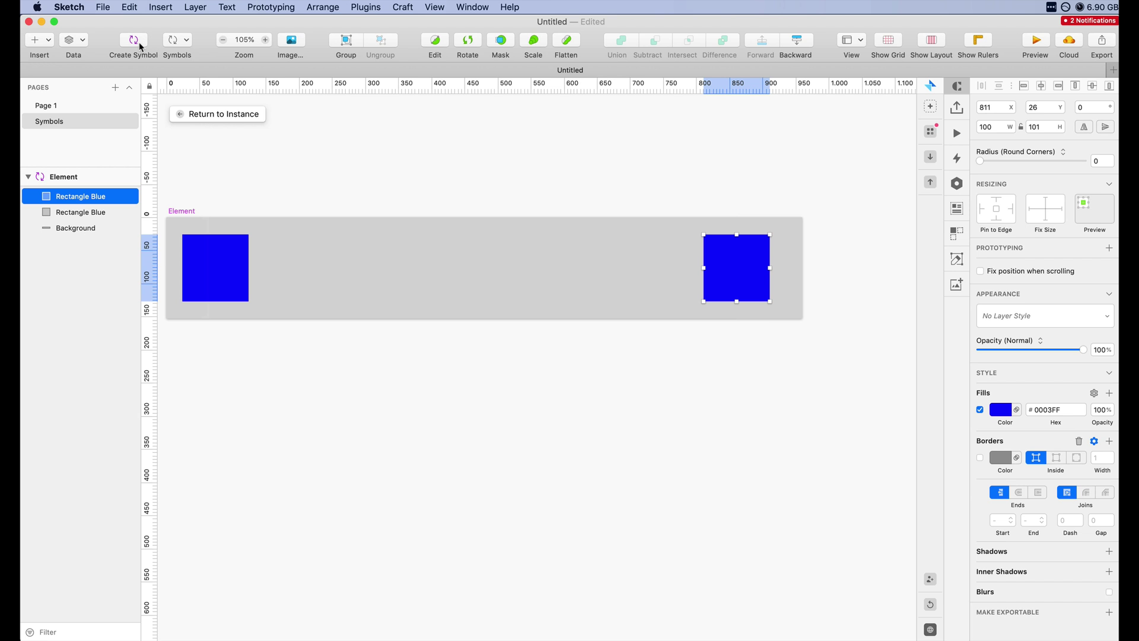
key(super+r)
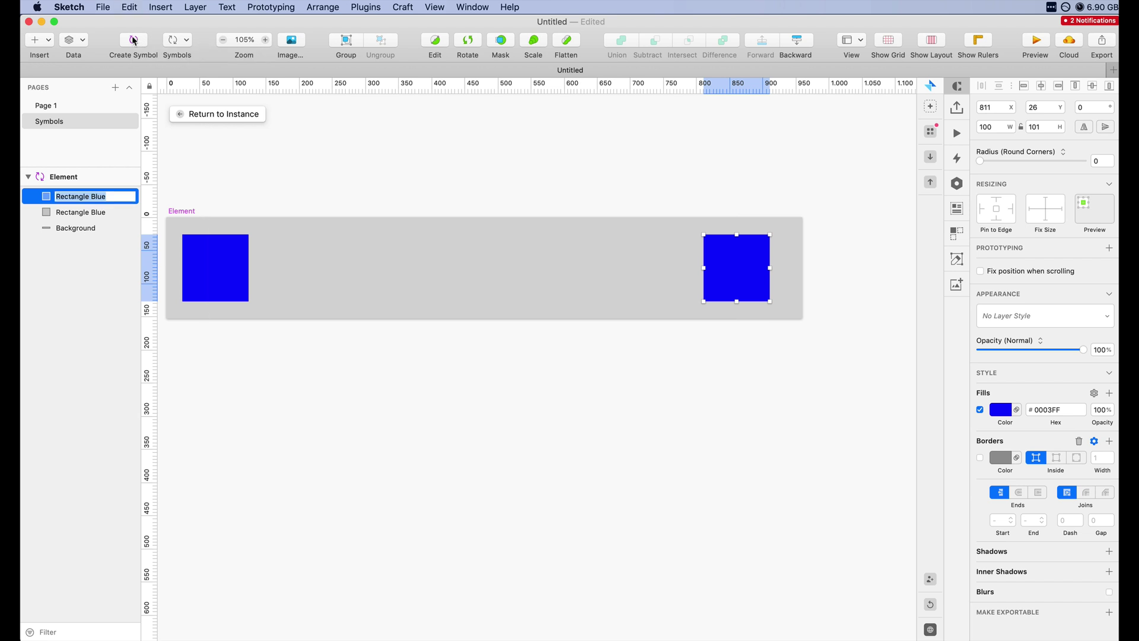
text(Segment)
key(Return)
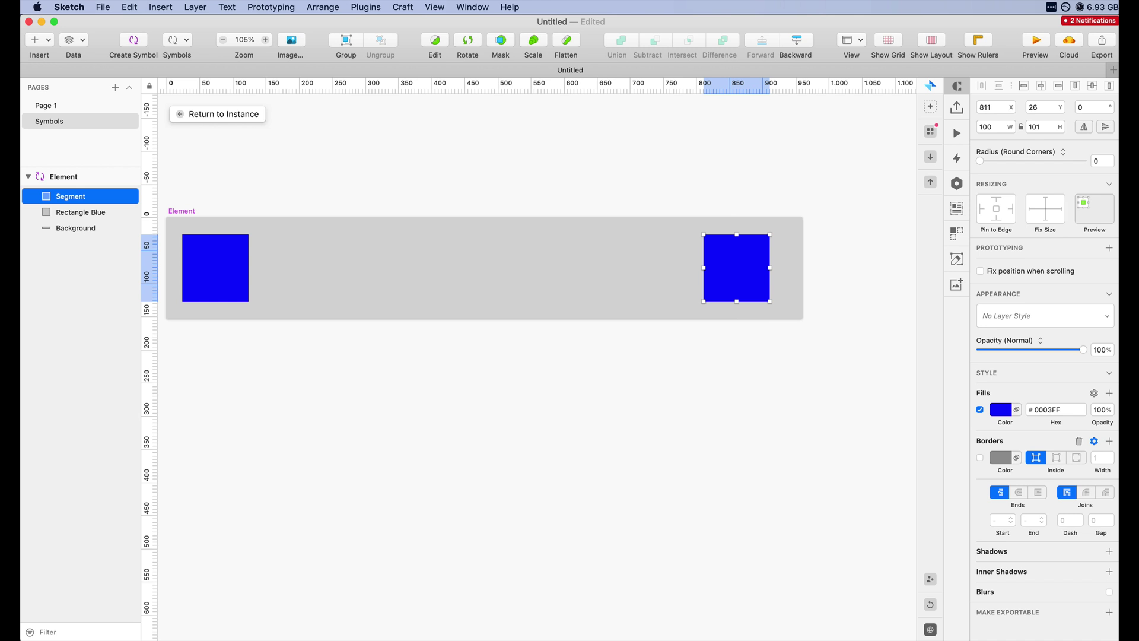
Convert the right square into a new symbol named 'Segment'
click(133, 41)
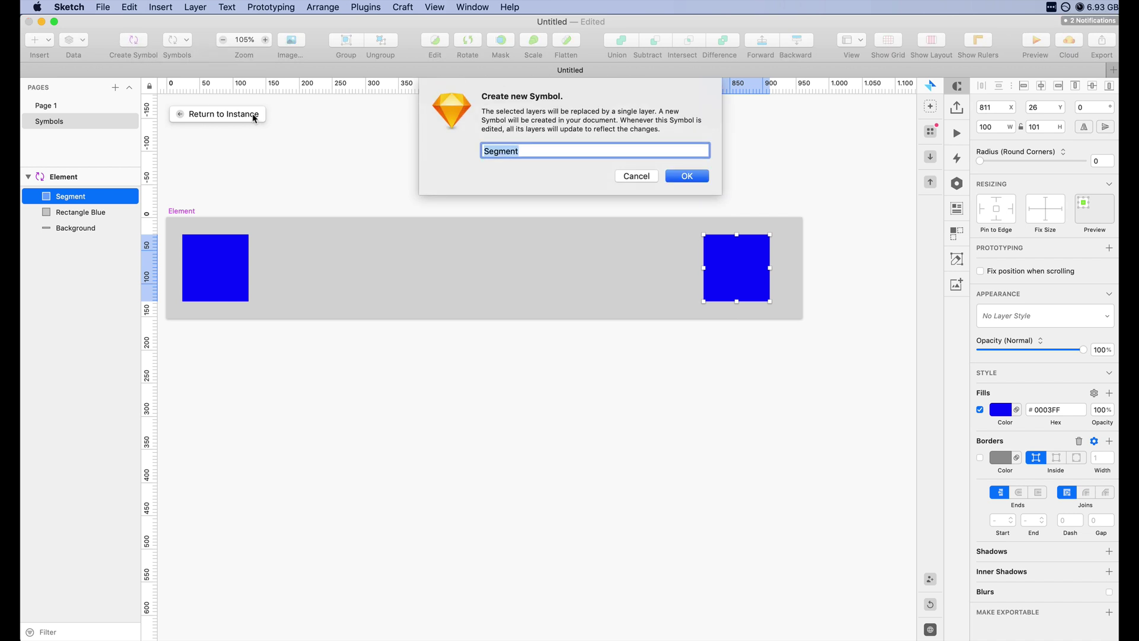
click(687, 176)
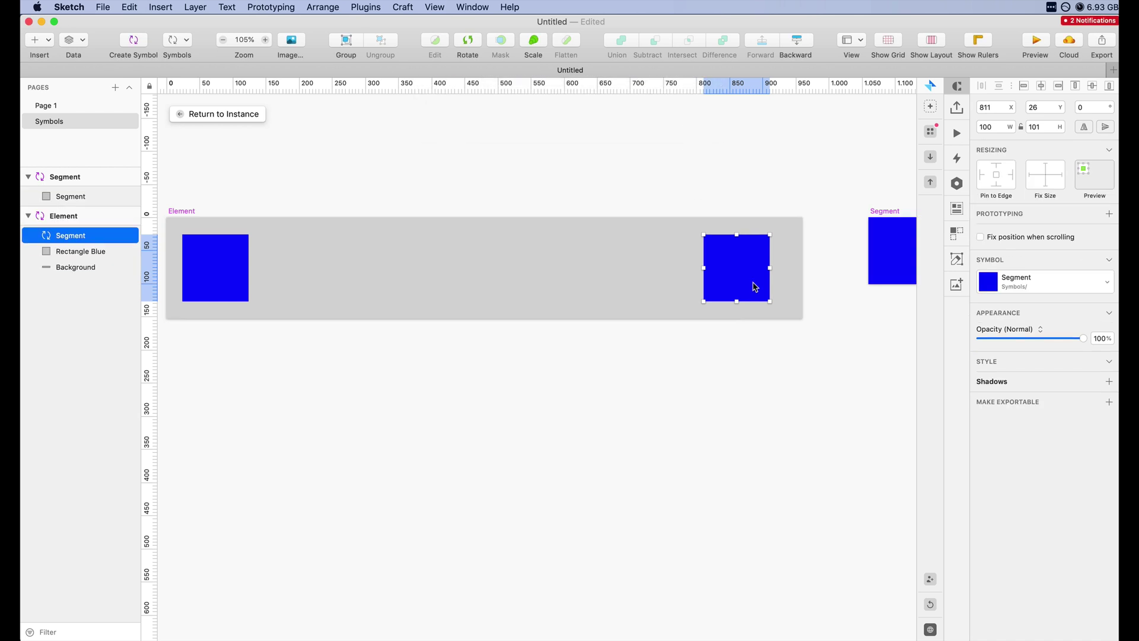
scroll(753, 286, right, 5)
scroll(755, 287, up, 2)
scroll(754, 286, right, 5)
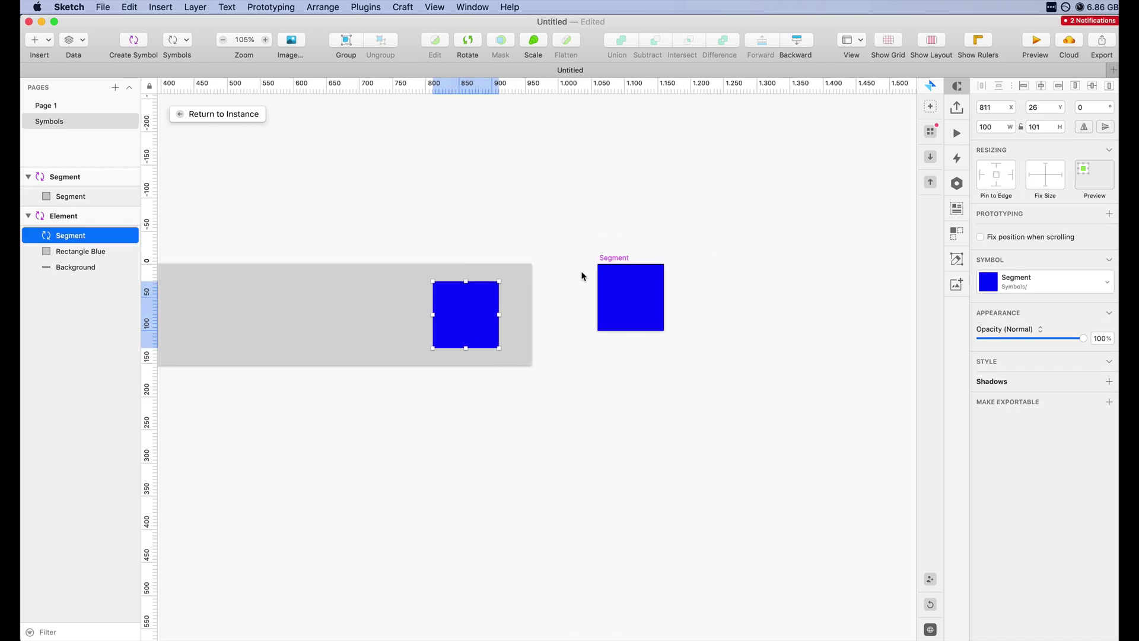
Duplicate the Segment symbol master to its right
click(602, 264)
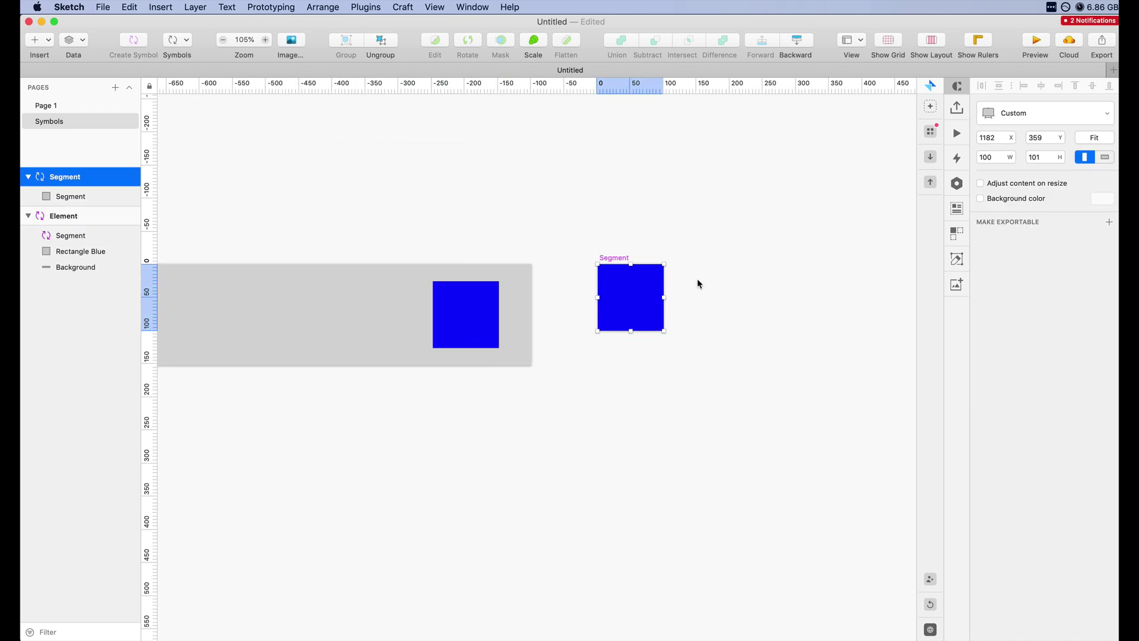
scroll(696, 278, right, 3)
key(alt)
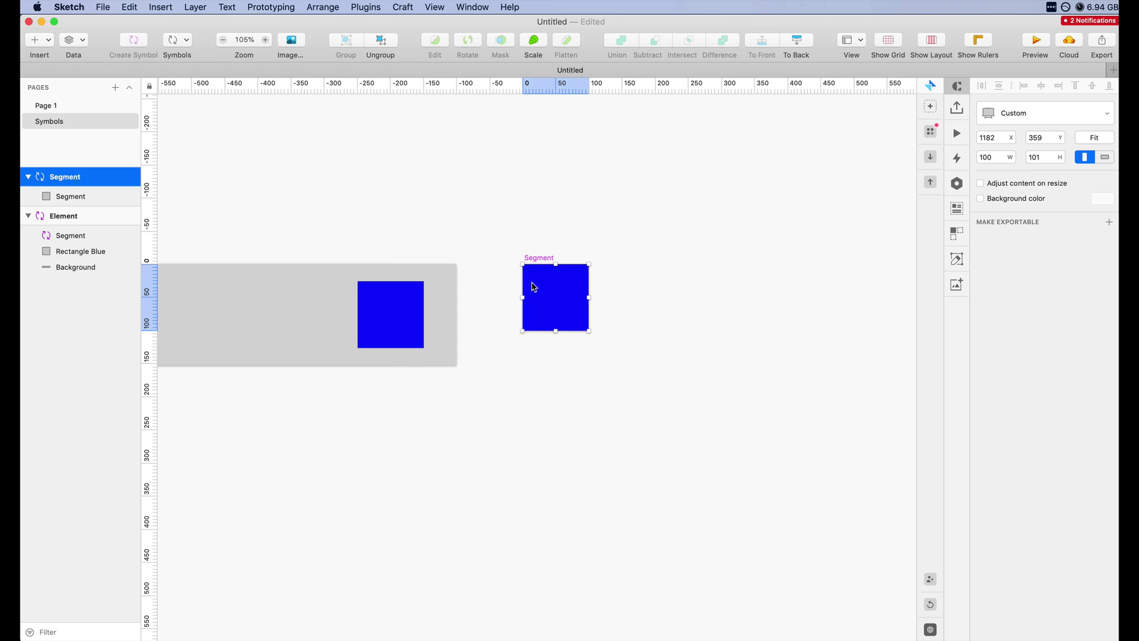
drag(534, 287, 652, 286)
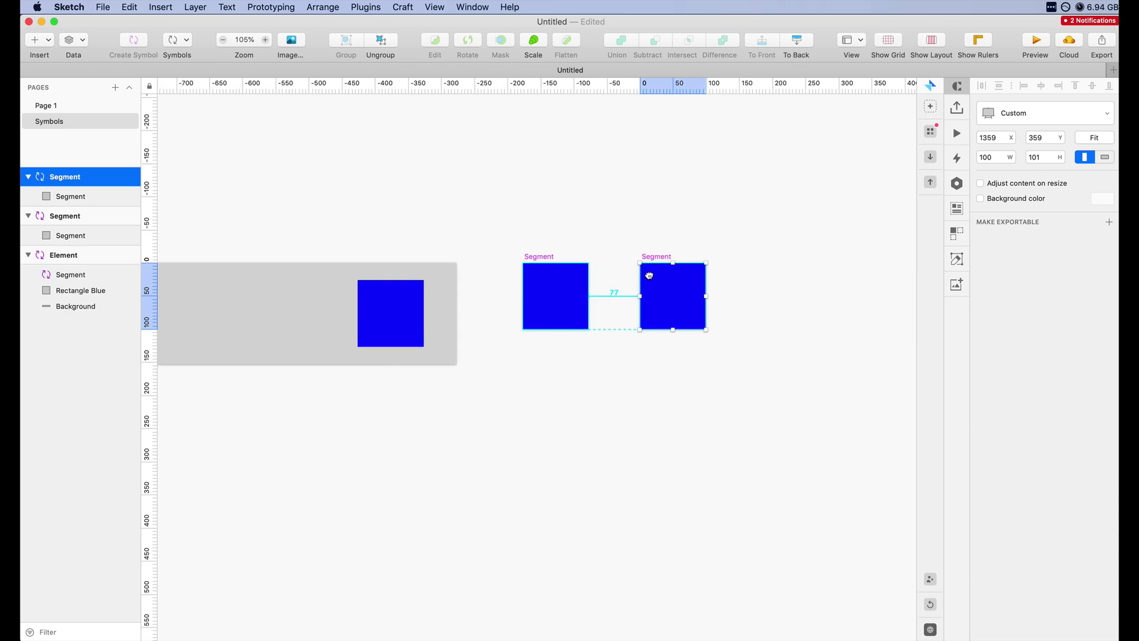
Fill the duplicated Segment master's square with the orange Global Color #F5A623
click(627, 206)
click(661, 279)
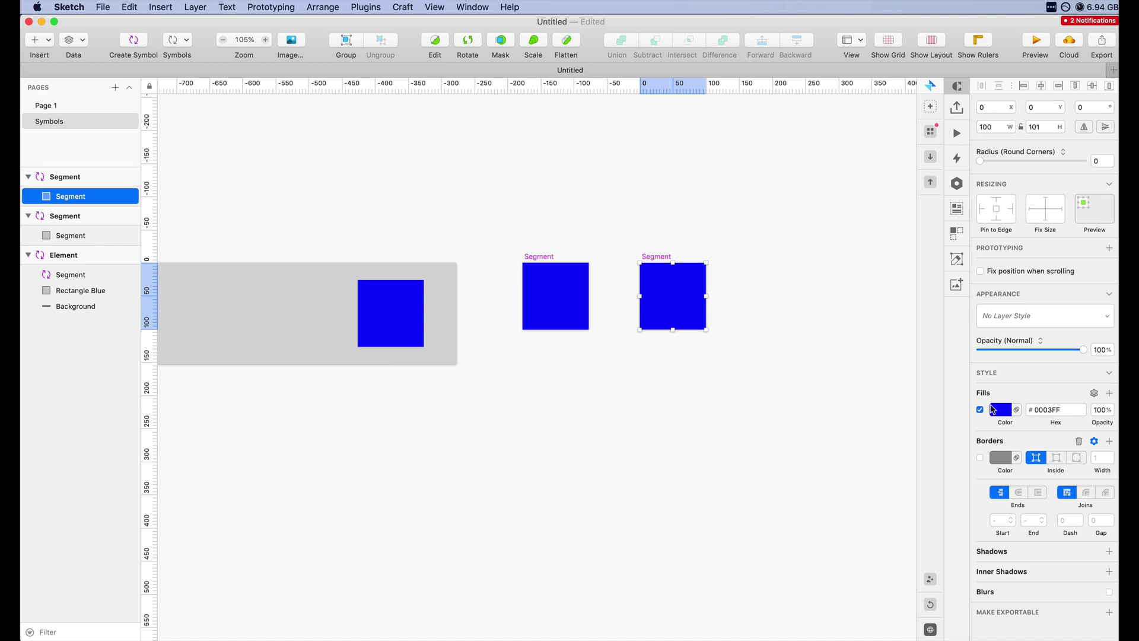
click(1000, 410)
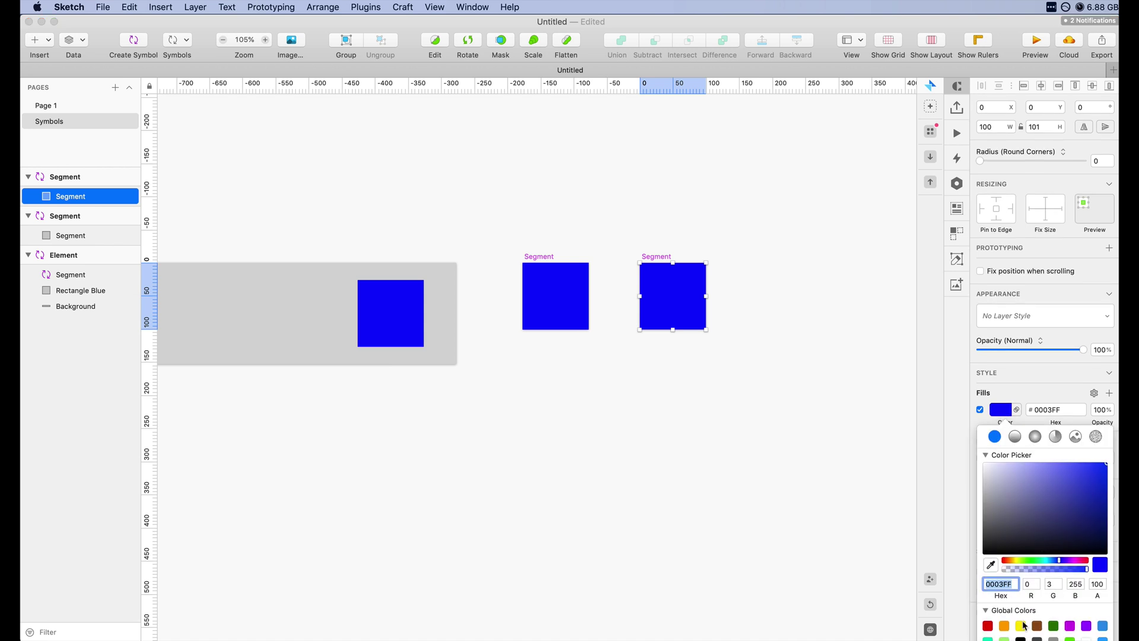
click(1004, 626)
Fill the original Segment master's square with the green Global Color #417505, then select that master
click(564, 313)
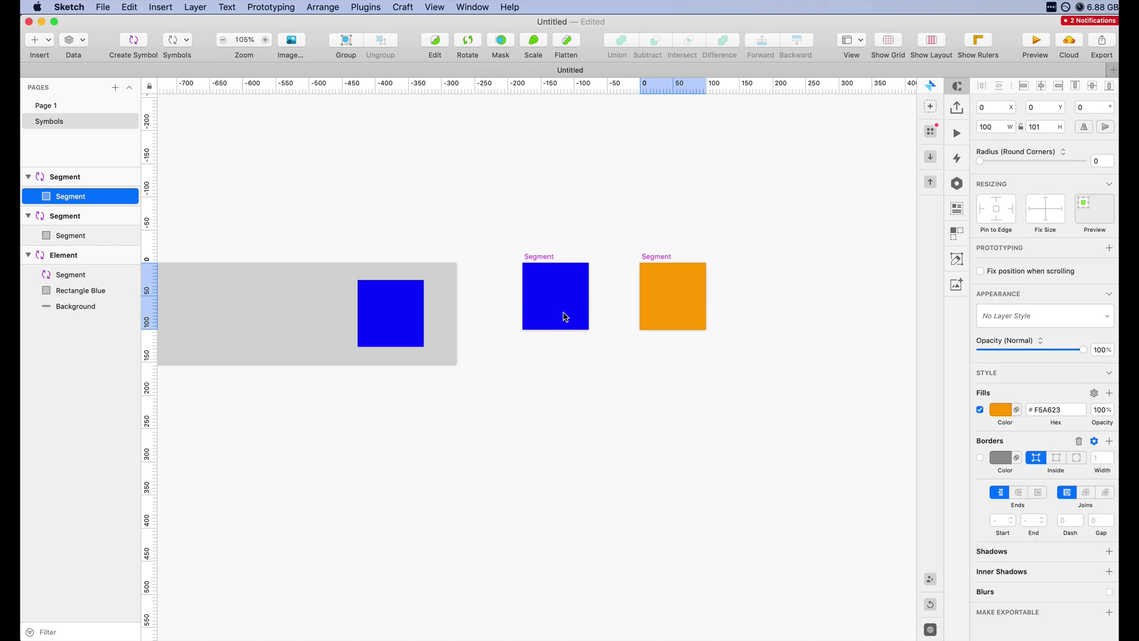
click(1000, 410)
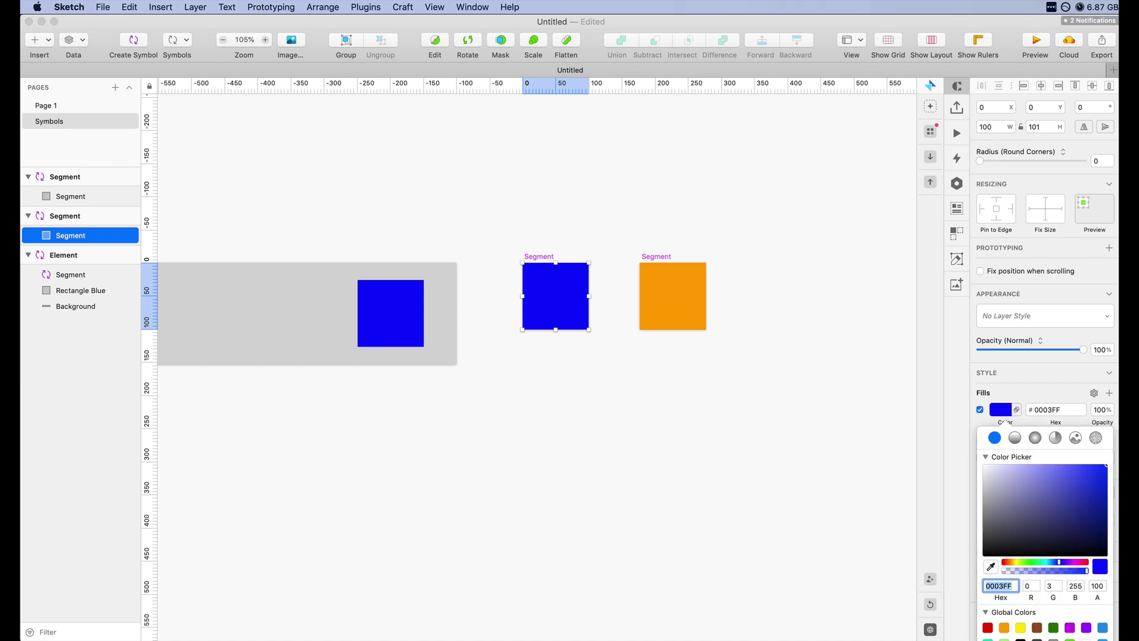
click(1054, 626)
click(586, 239)
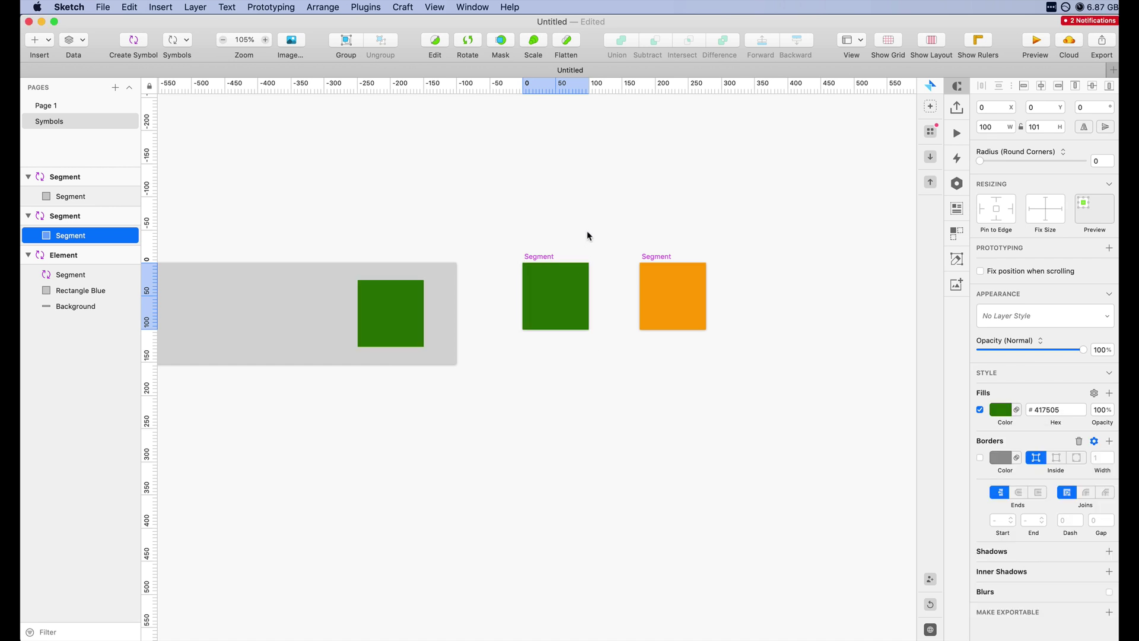
scroll(564, 243, down, 1)
click(539, 255)
scroll(522, 216, left, 3)
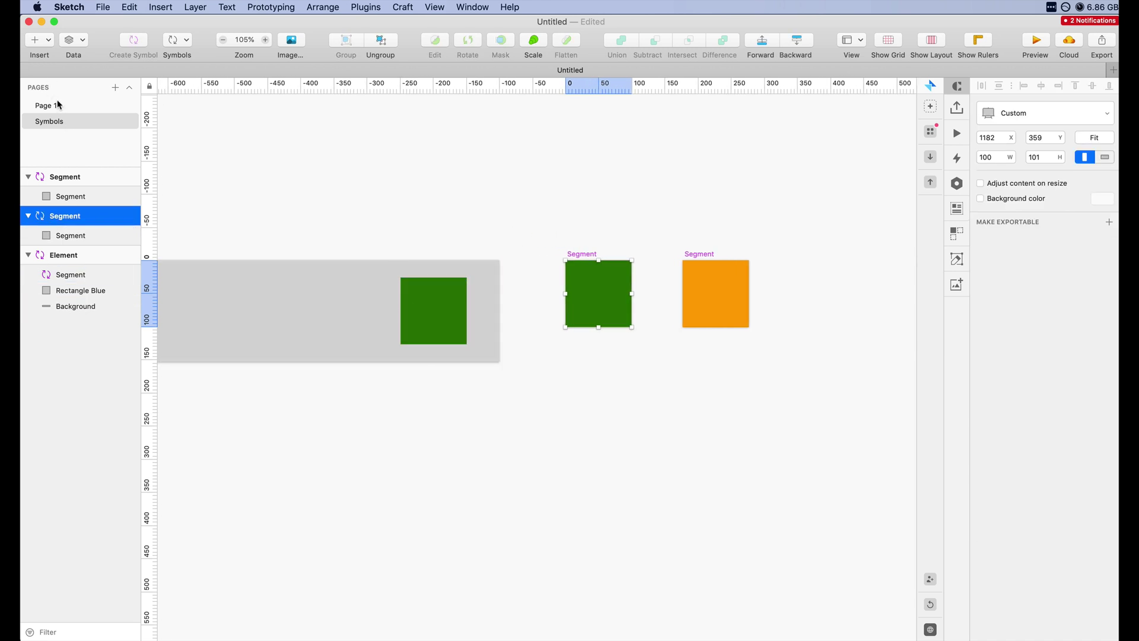
Rename the orange master 'Segment / Orange' and start renaming the green master 'Segment / Green'
click(690, 254)
key(super+r)
key(Right)
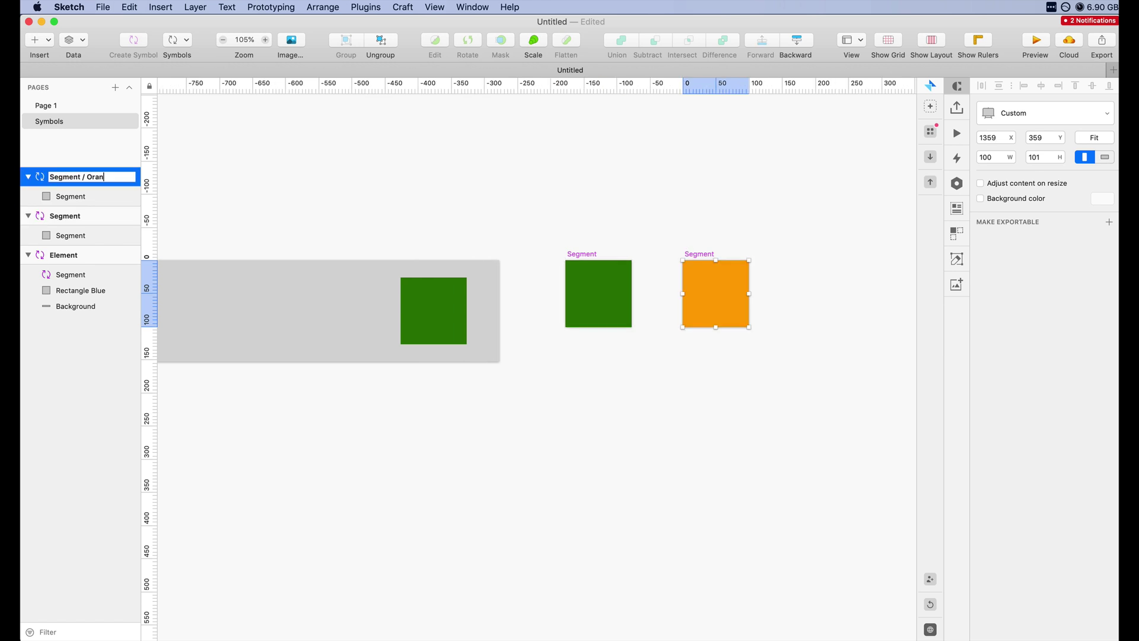
click(89, 216)
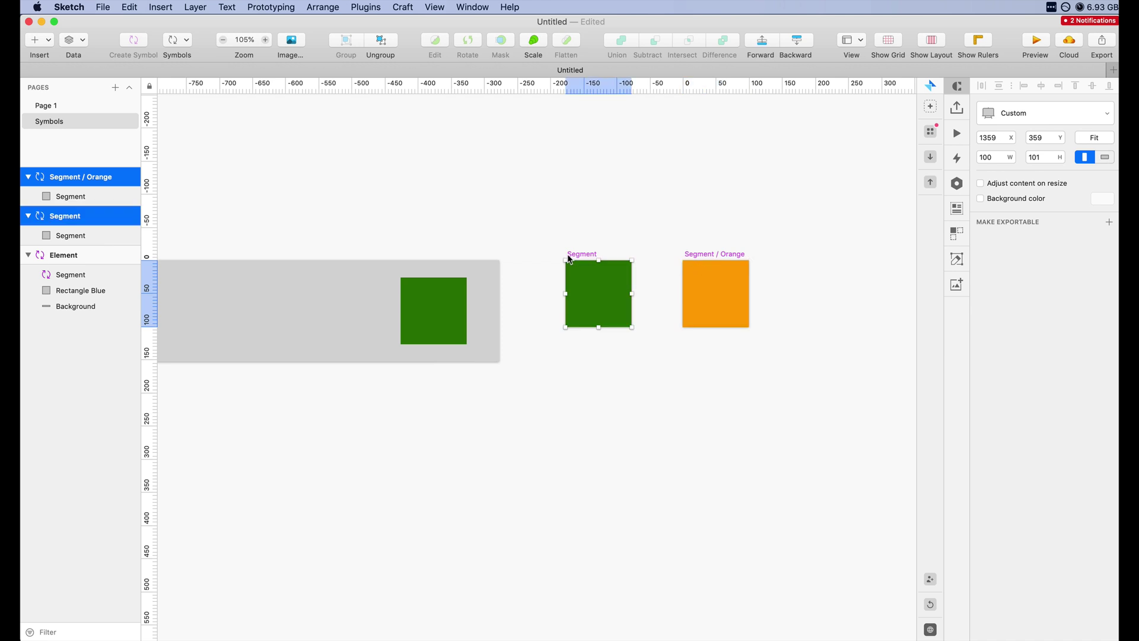
double_click(89, 216)
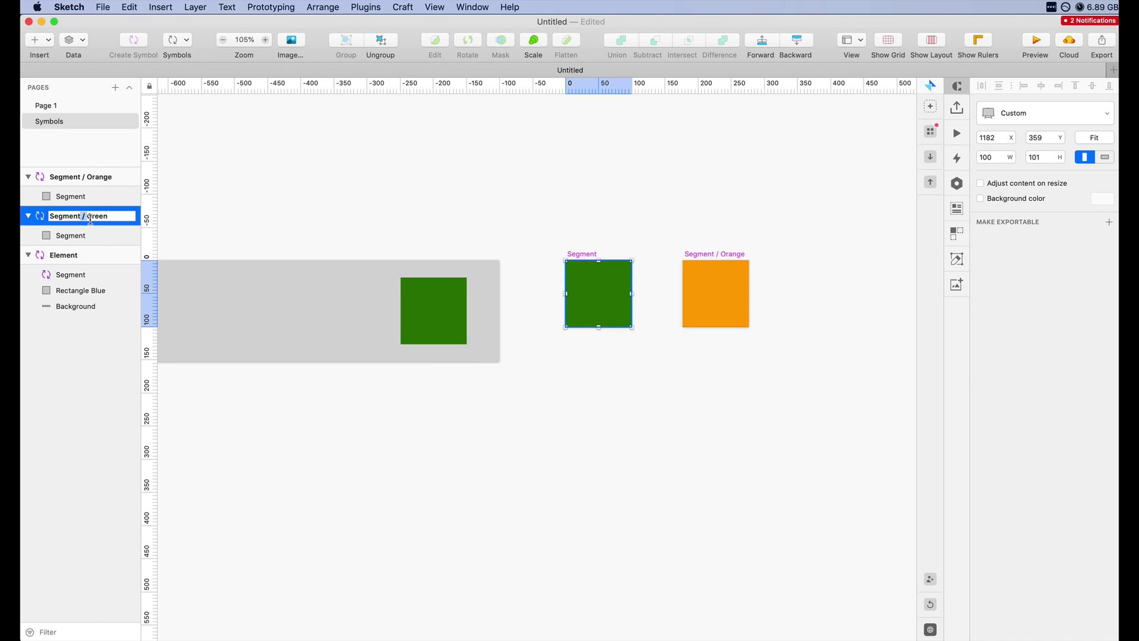
Confirm the 'Segment / Green' name and return to the artboard on Page 1
click(323, 181)
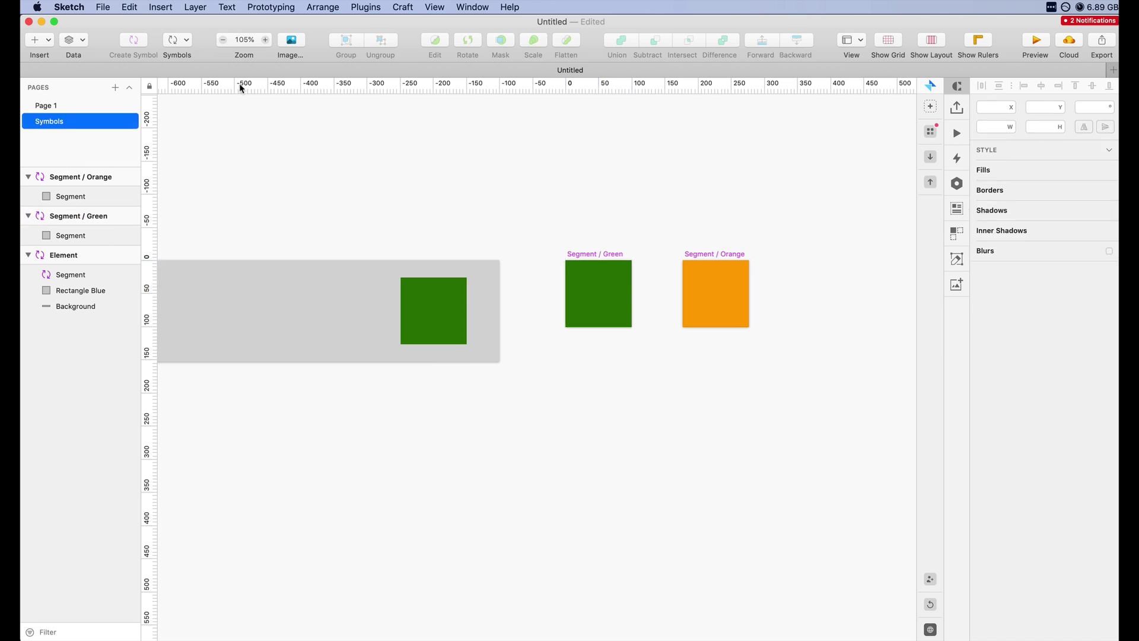
click(76, 106)
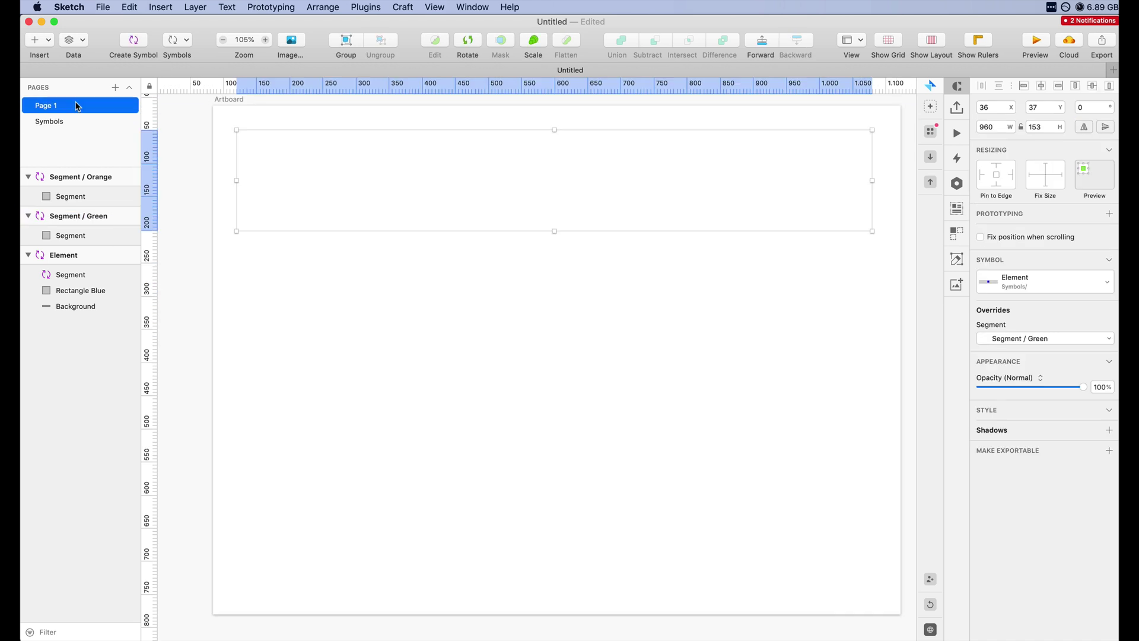
scroll(536, 183, up, 1)
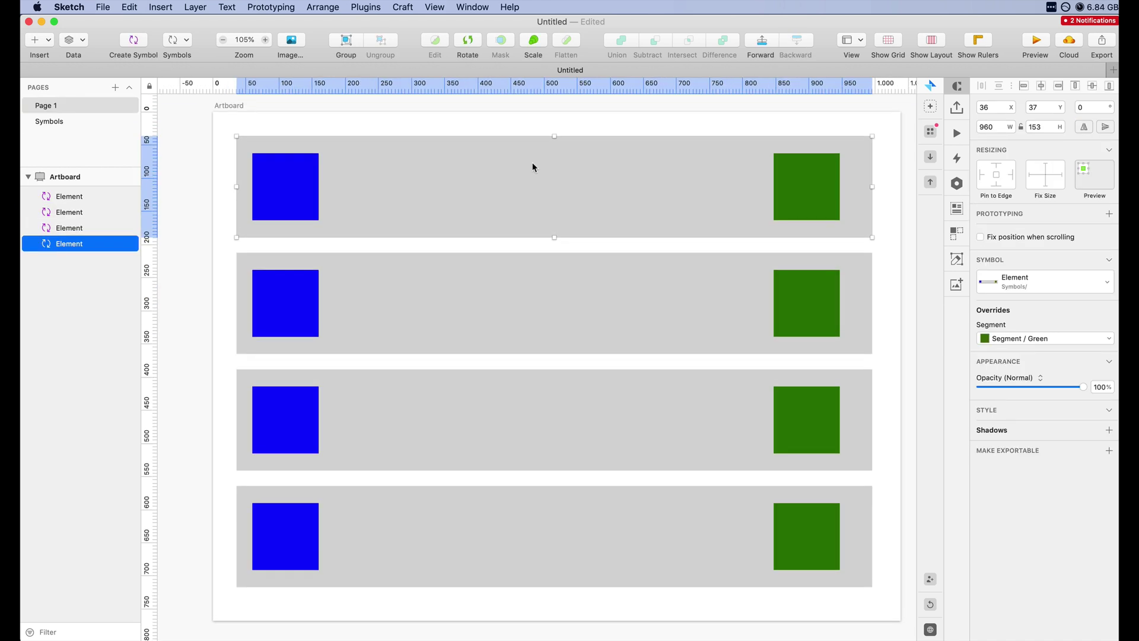
click(589, 130)
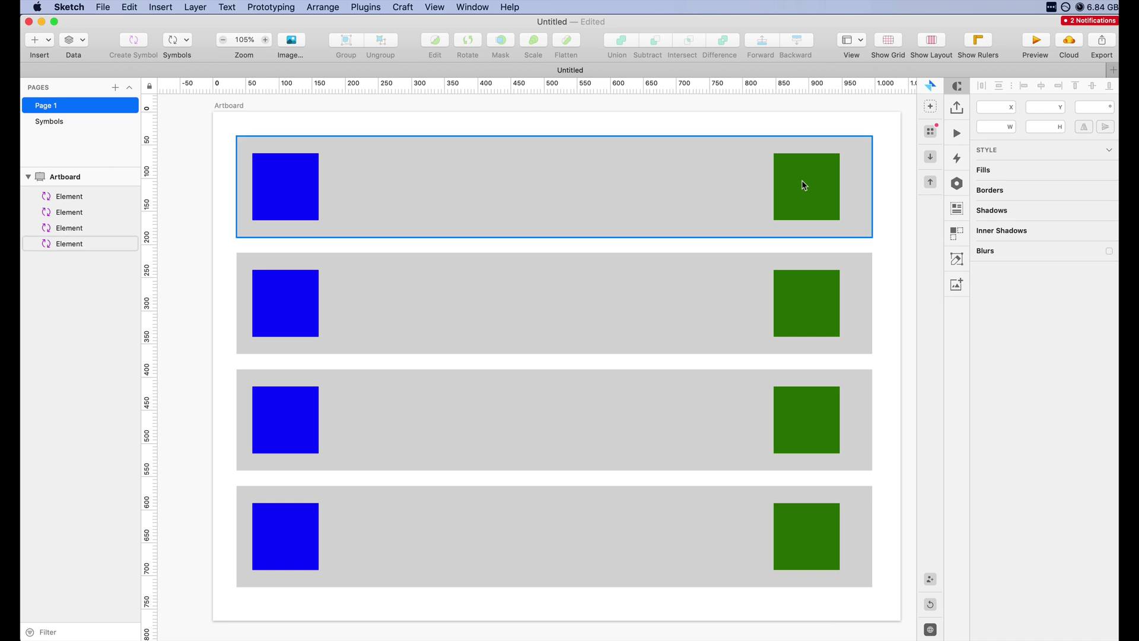
Set the second Element instance's Segment override to Segment / Orange
click(779, 291)
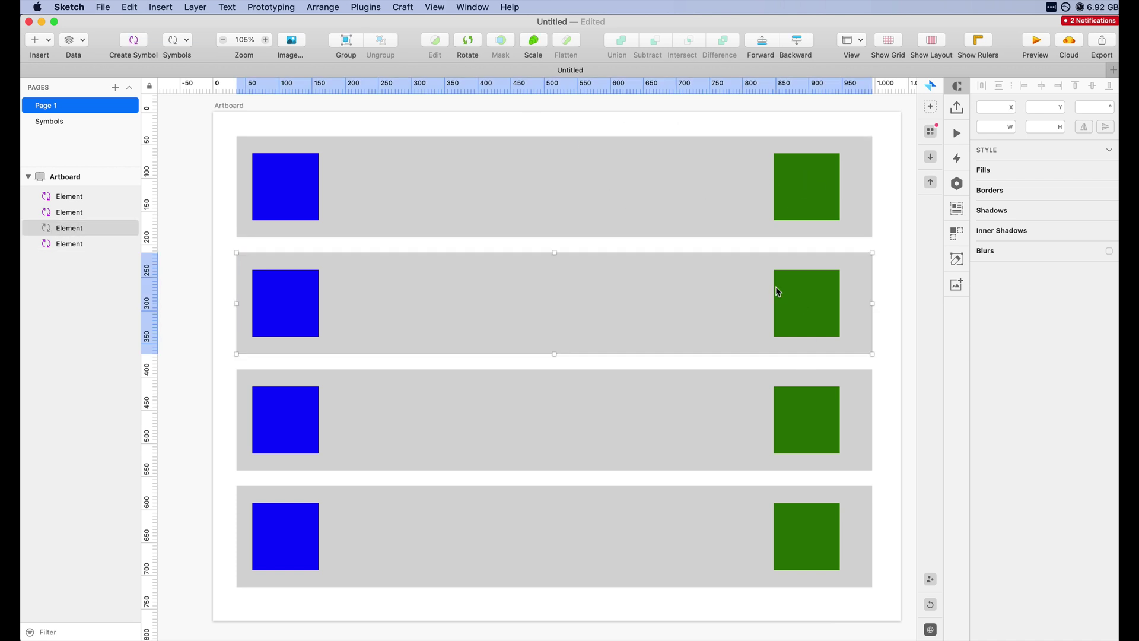
scroll(781, 292, right, 1)
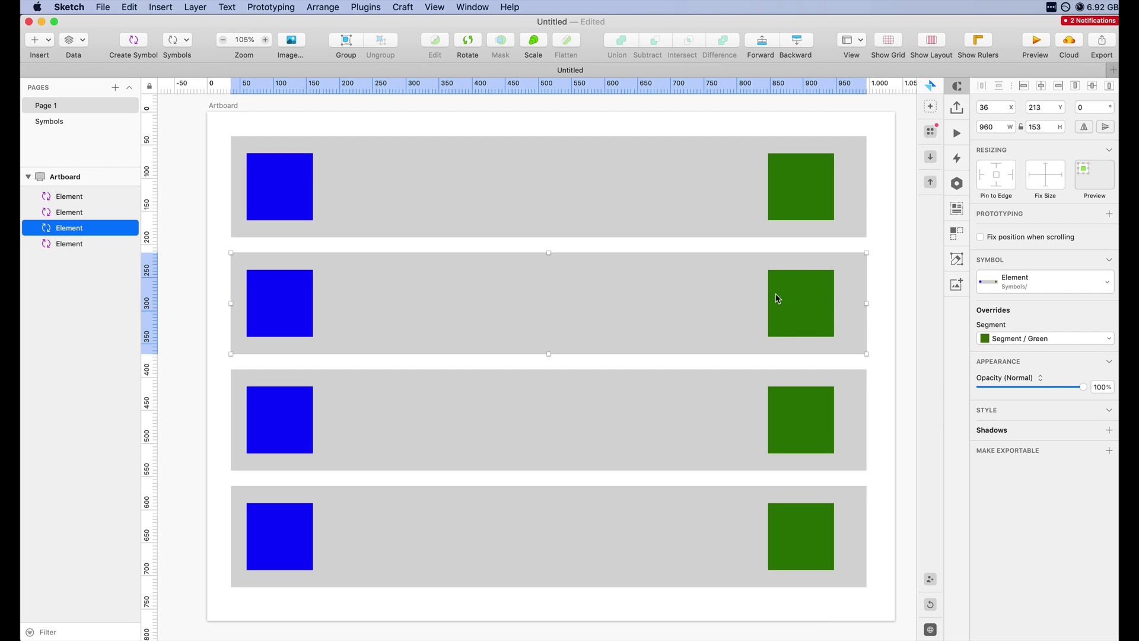
click(1018, 339)
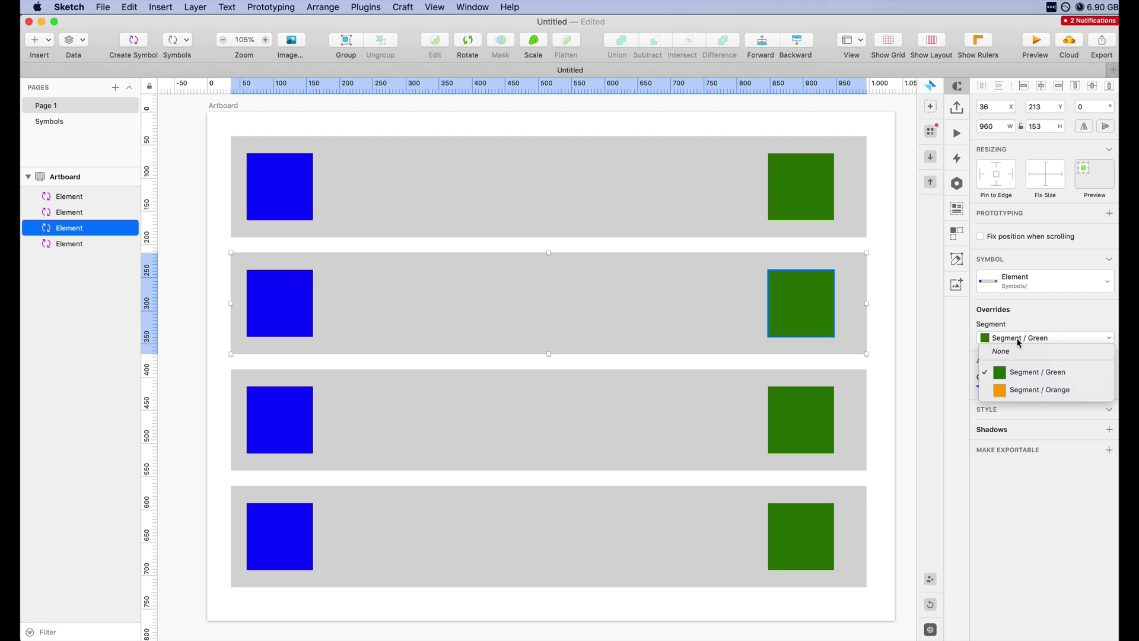
click(1033, 390)
click(893, 308)
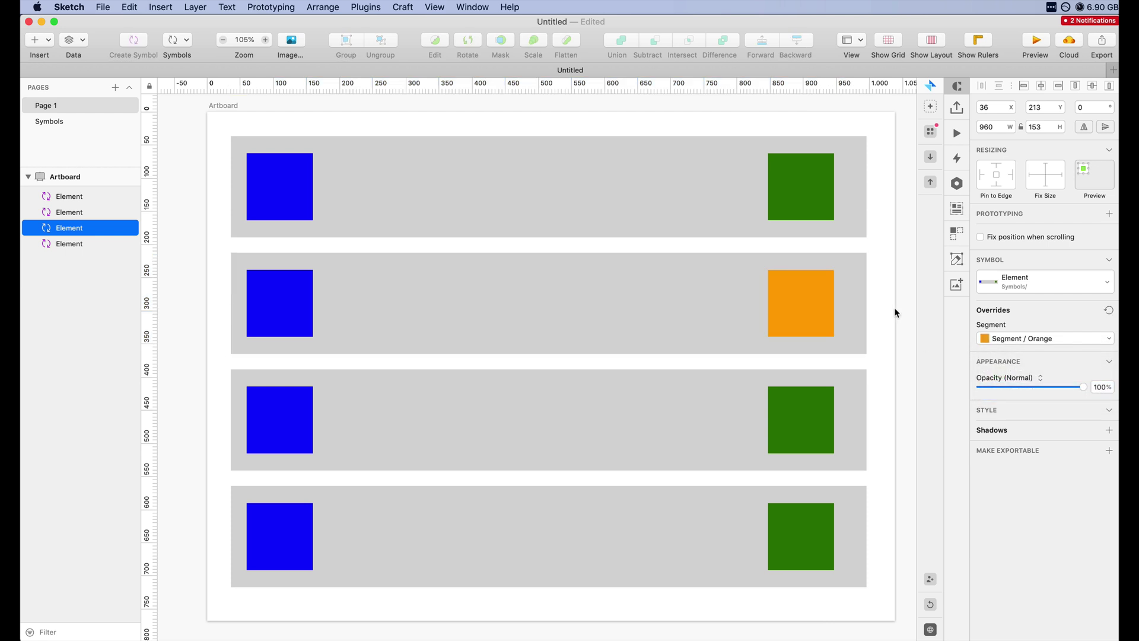
Set the bottom Element instance's Segment override to Segment / Orange, so the rows alternate green and orange
scroll(891, 310, right, 1)
scroll(890, 310, right, 3)
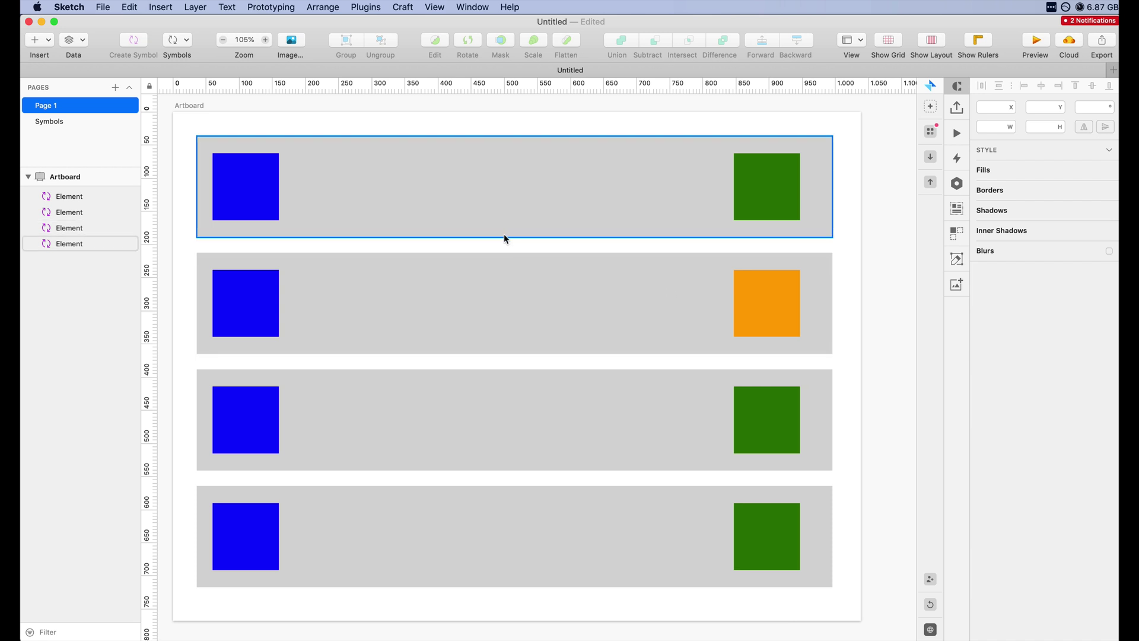
click(657, 523)
click(1004, 338)
click(1036, 390)
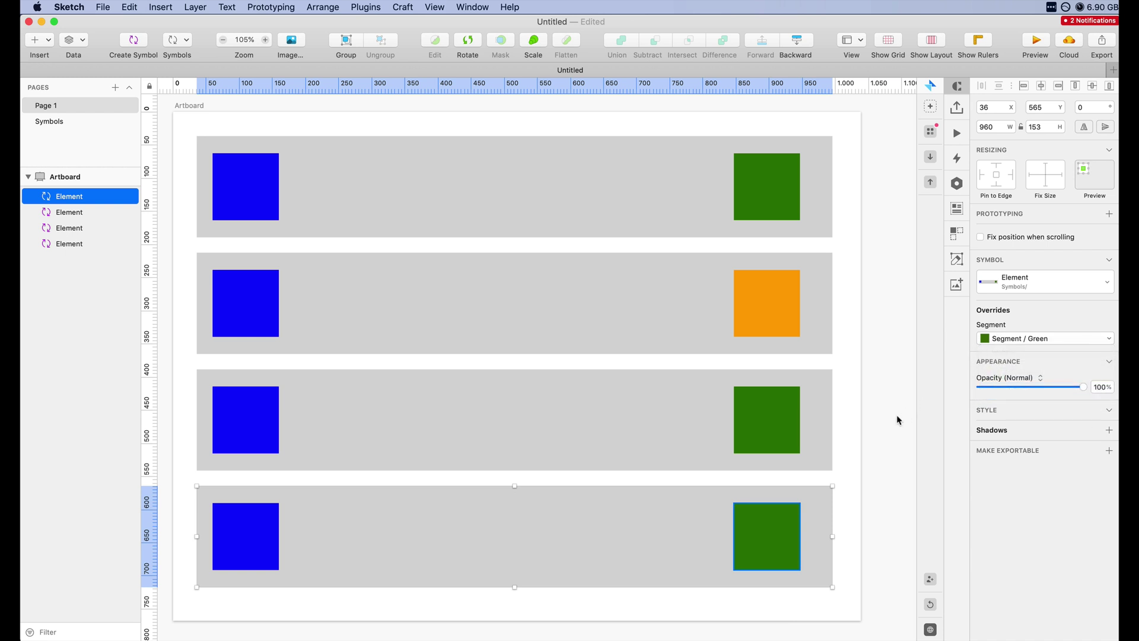
click(886, 435)
scroll(887, 437, left, 5)
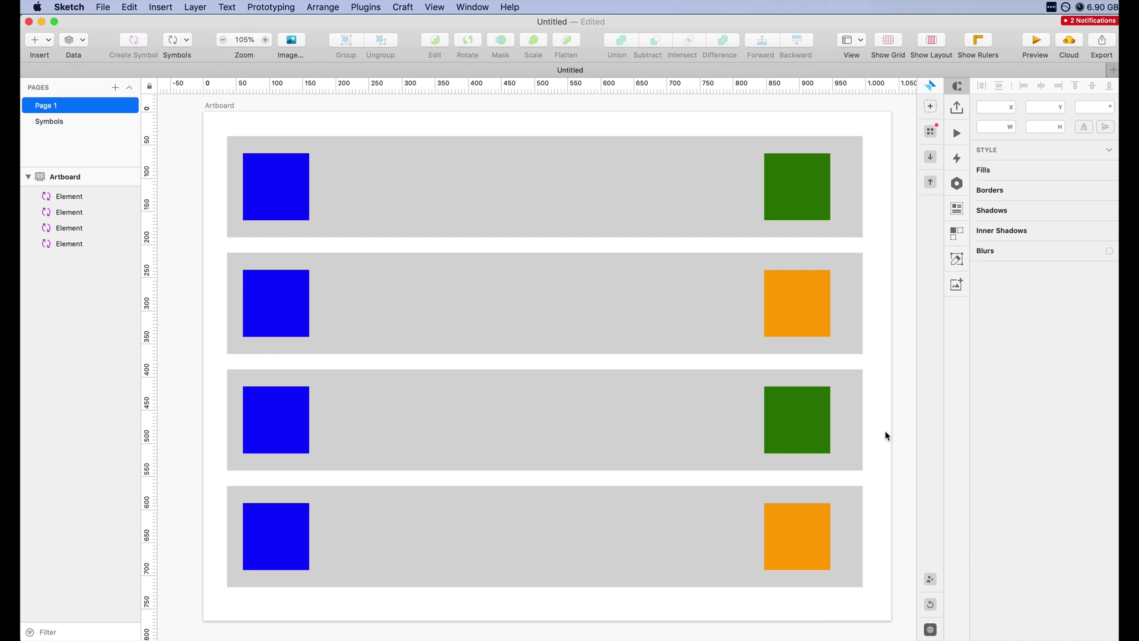
scroll(887, 436, up, 1)
scroll(887, 437, right, 1)
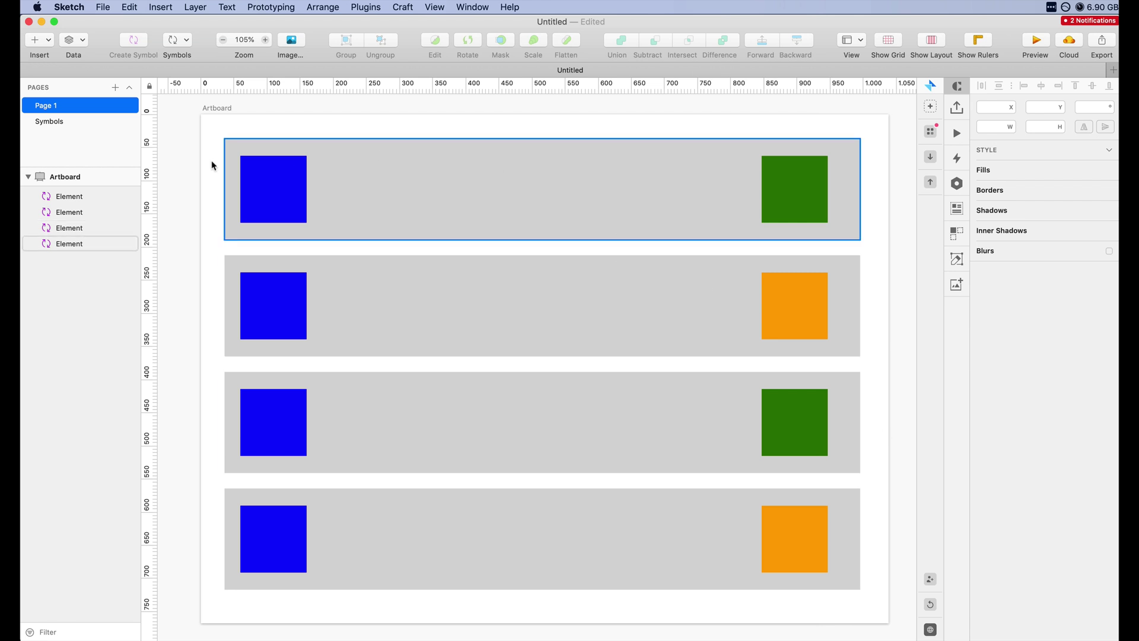
click(340, 174)
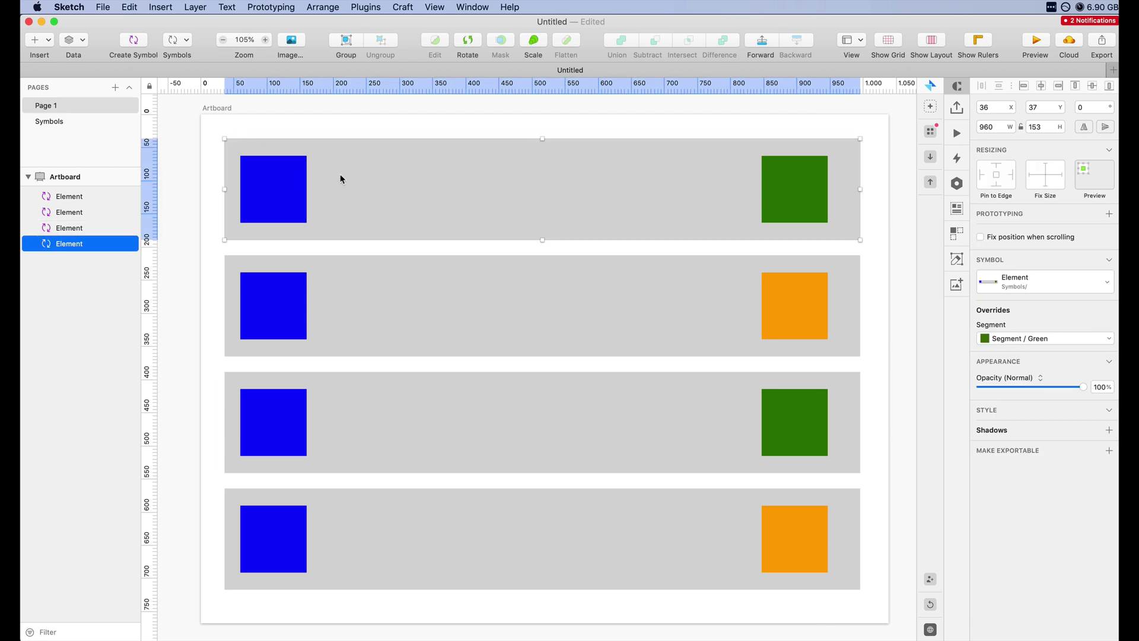
click(186, 40)
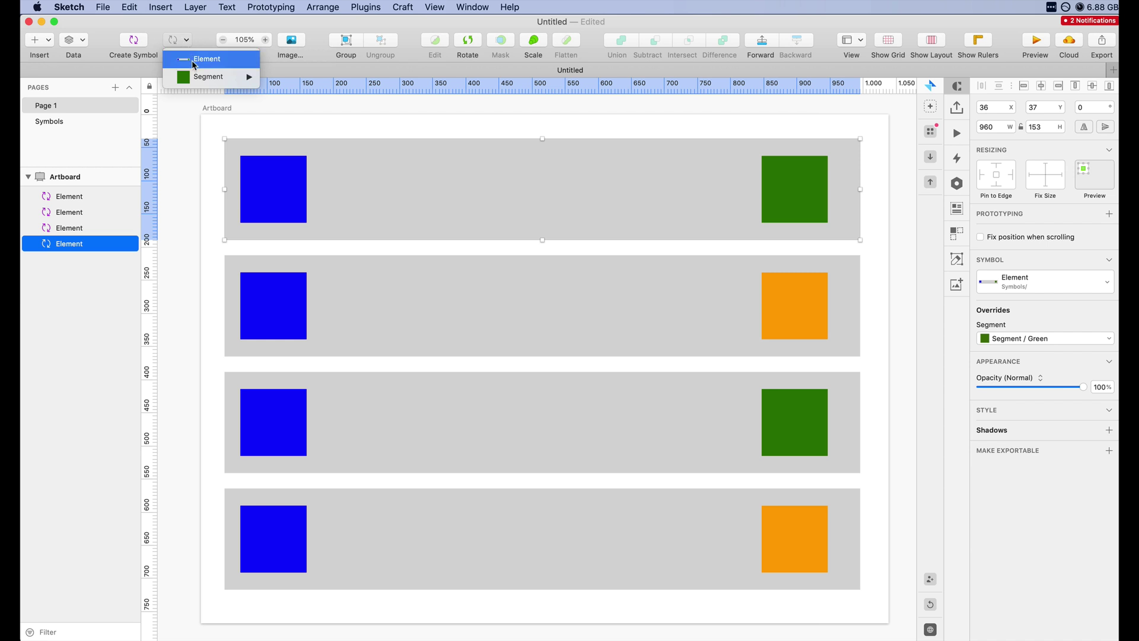
mouse_move(205, 78)
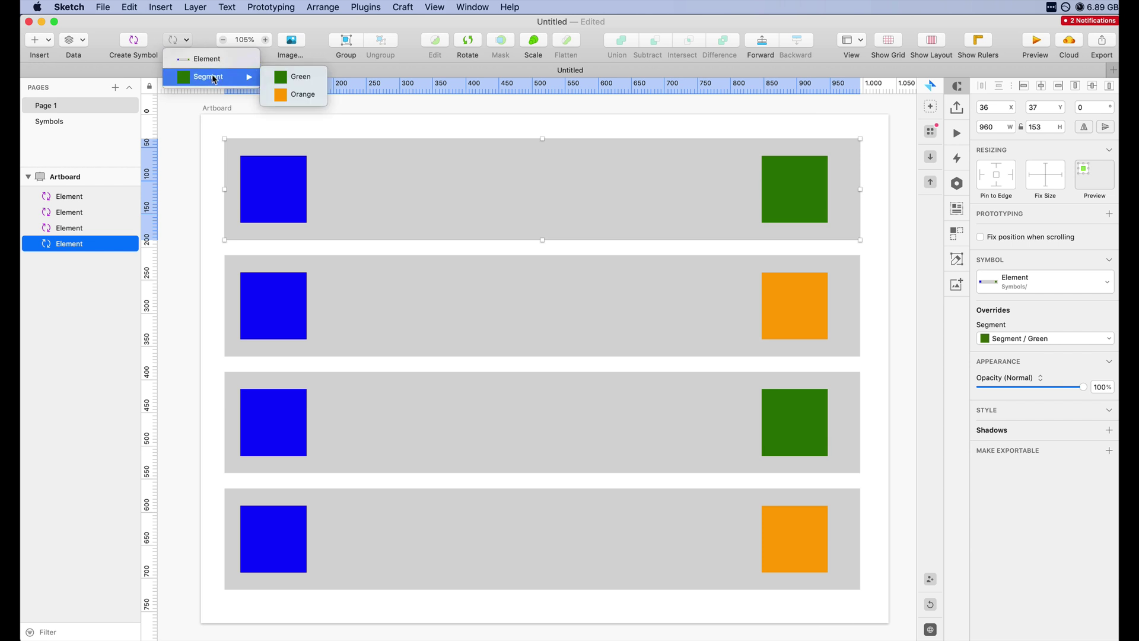
click(466, 115)
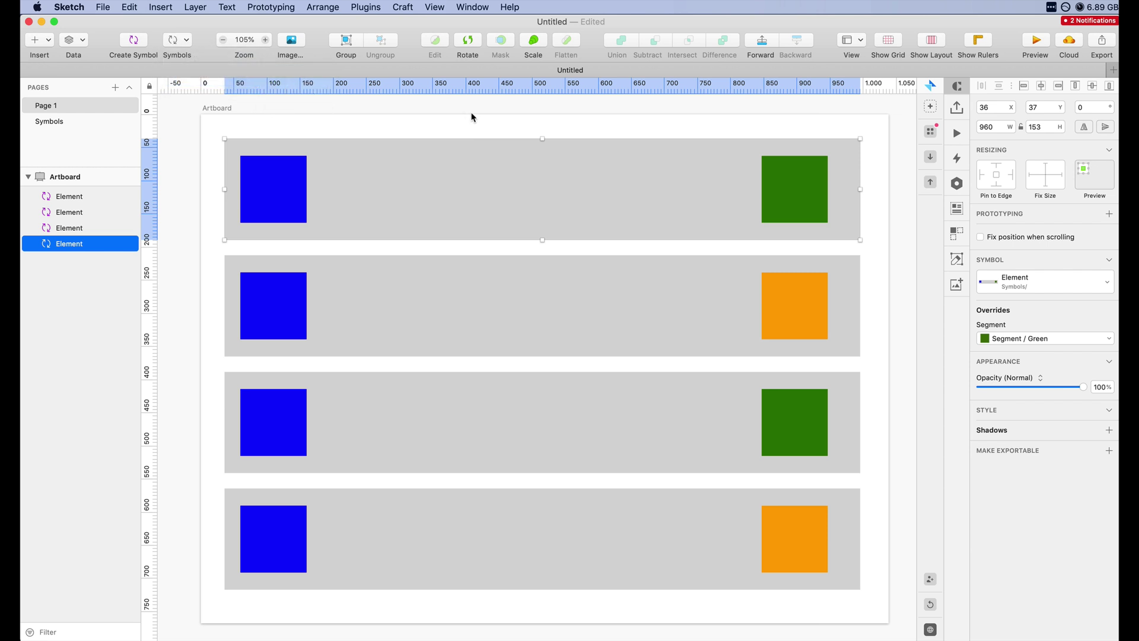
click(471, 114)
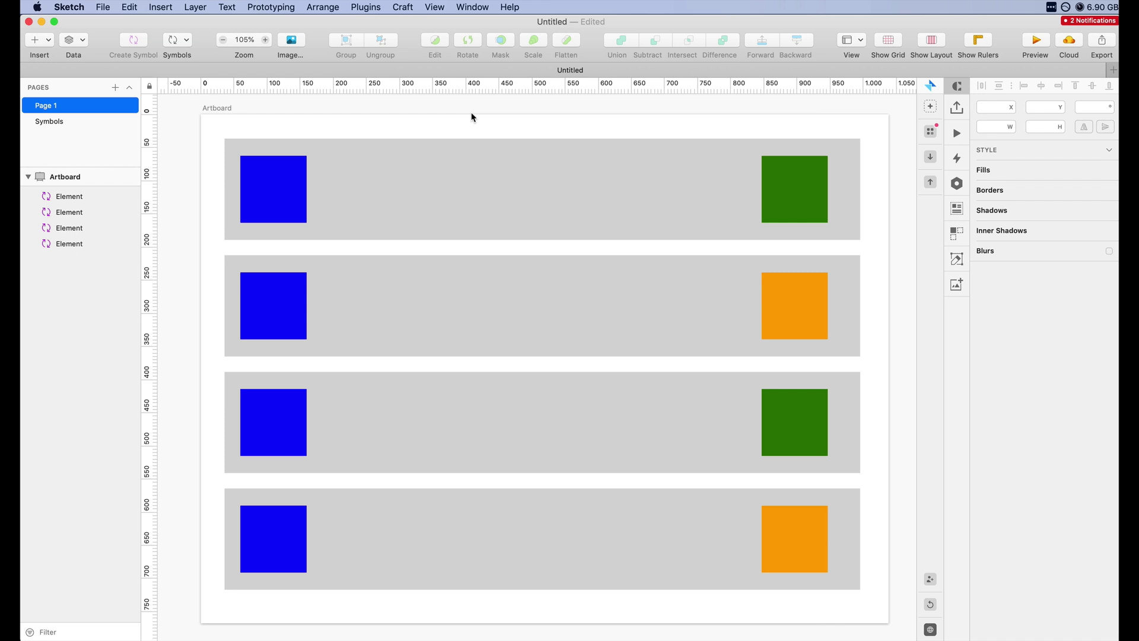
Bring up the Runner plugin's commands from the Plugins menu
click(364, 7)
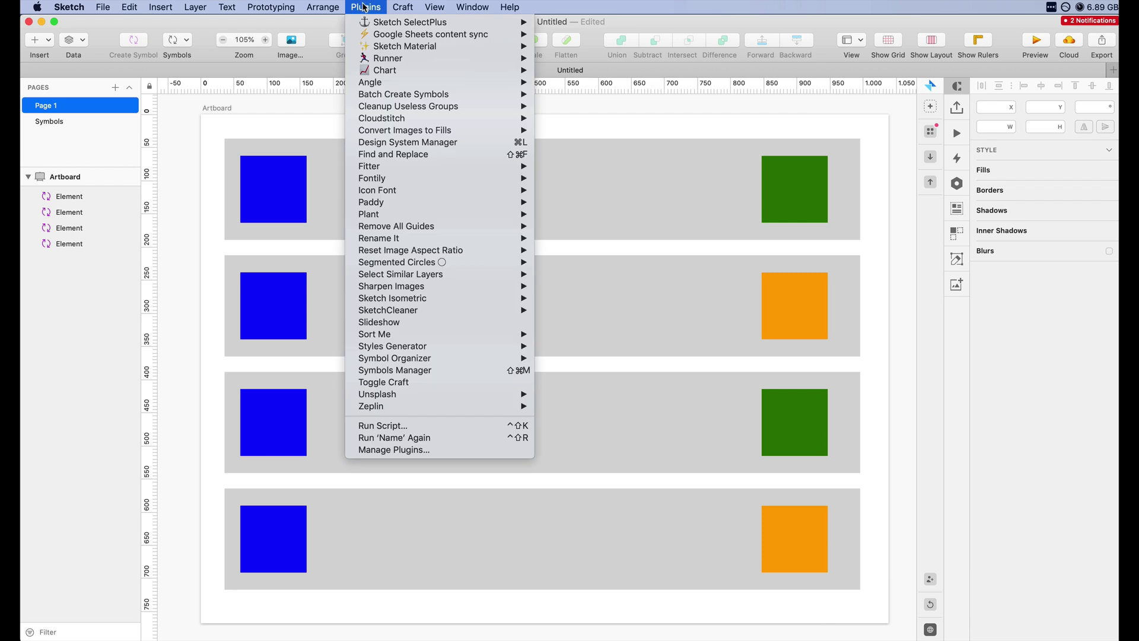
mouse_move(387, 58)
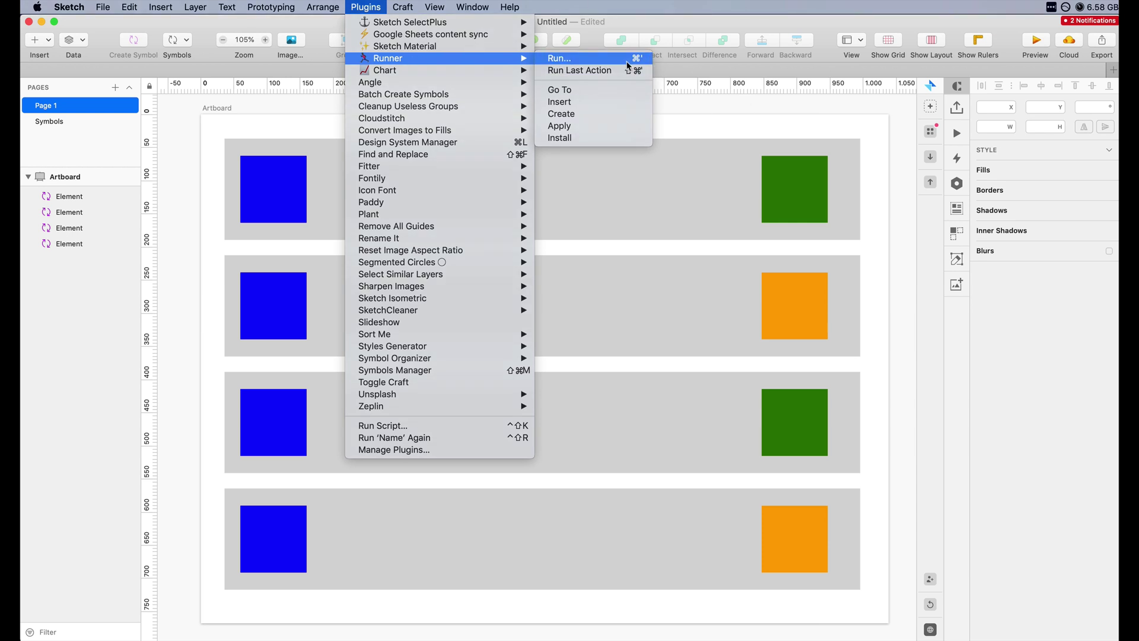
click(607, 59)
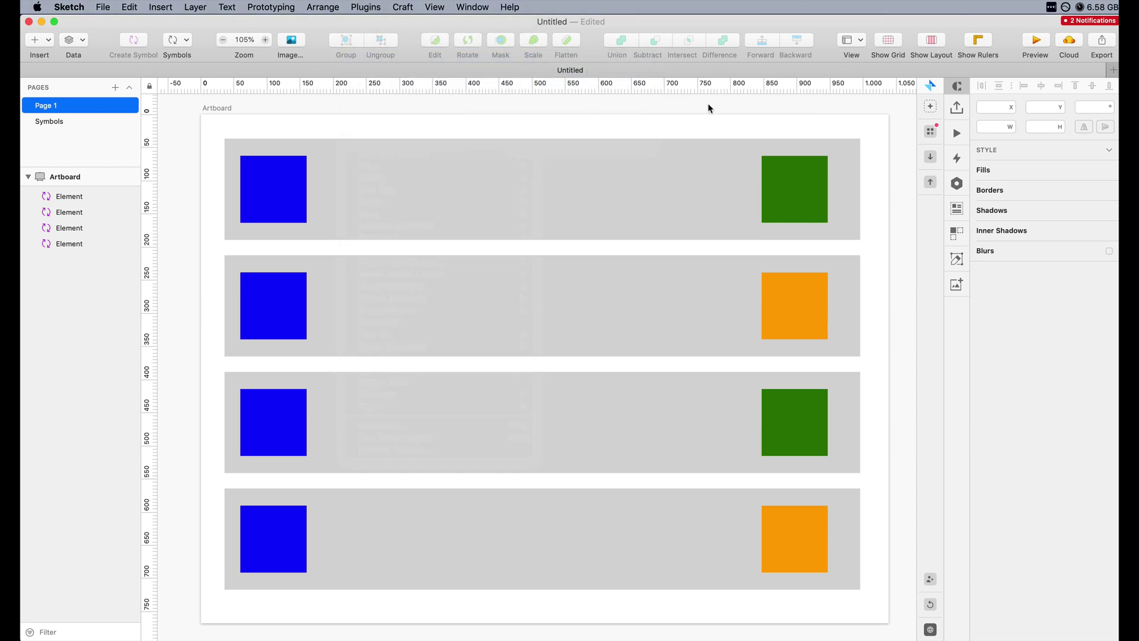
key(super+apostrophe)
scroll(528, 220, up, 1)
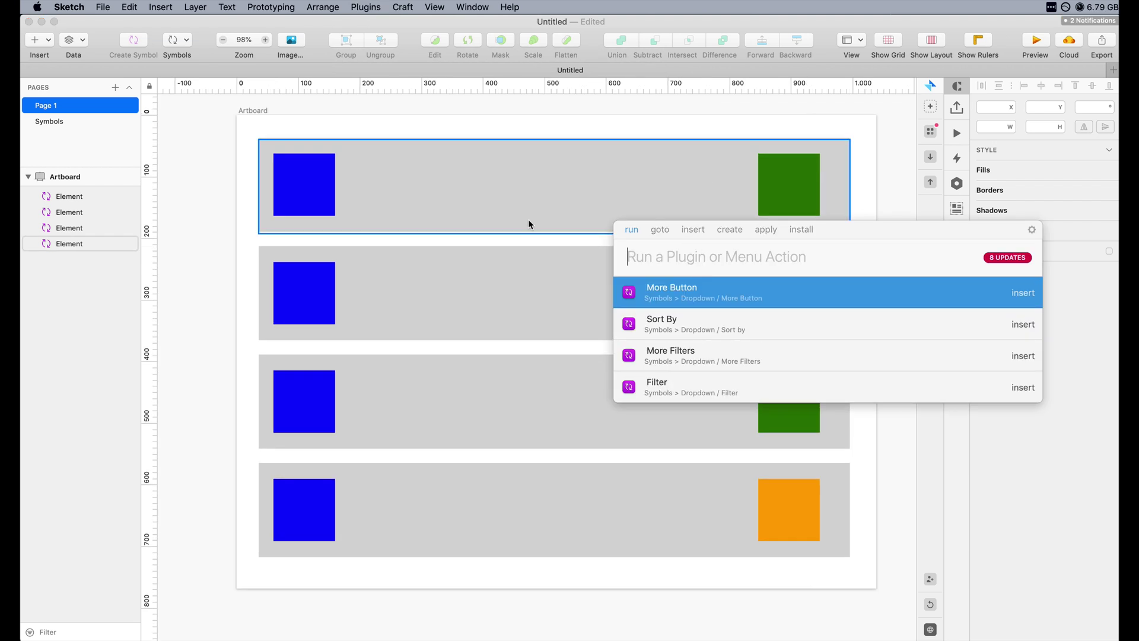
click(695, 231)
key(Down)
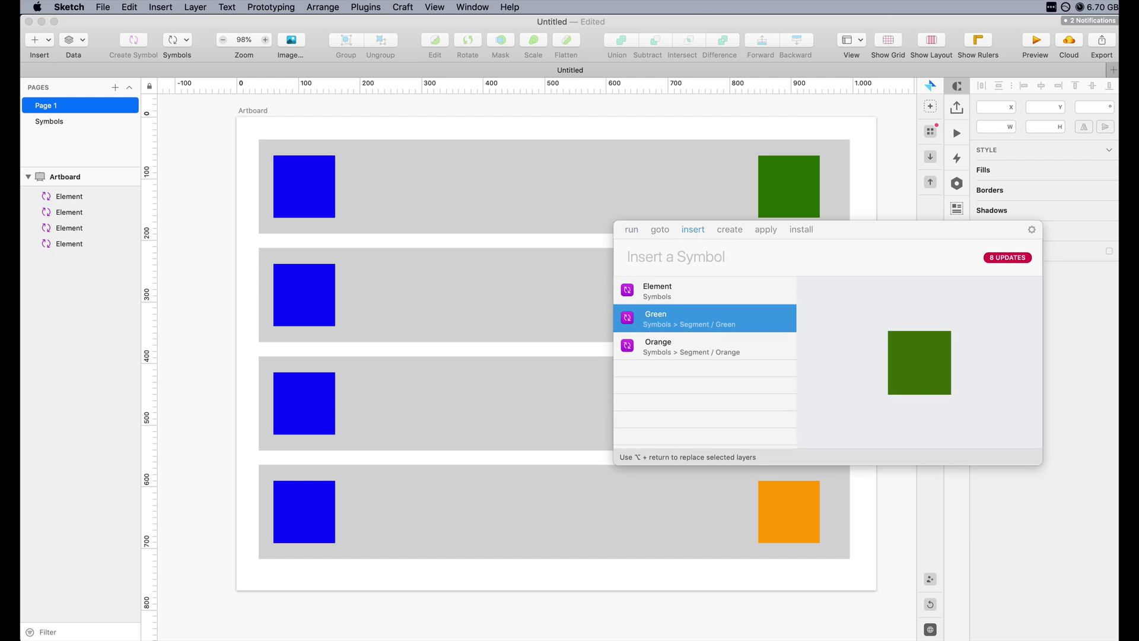
key(Down)
key(Up)
key(Up)
key(Down)
key(Down)
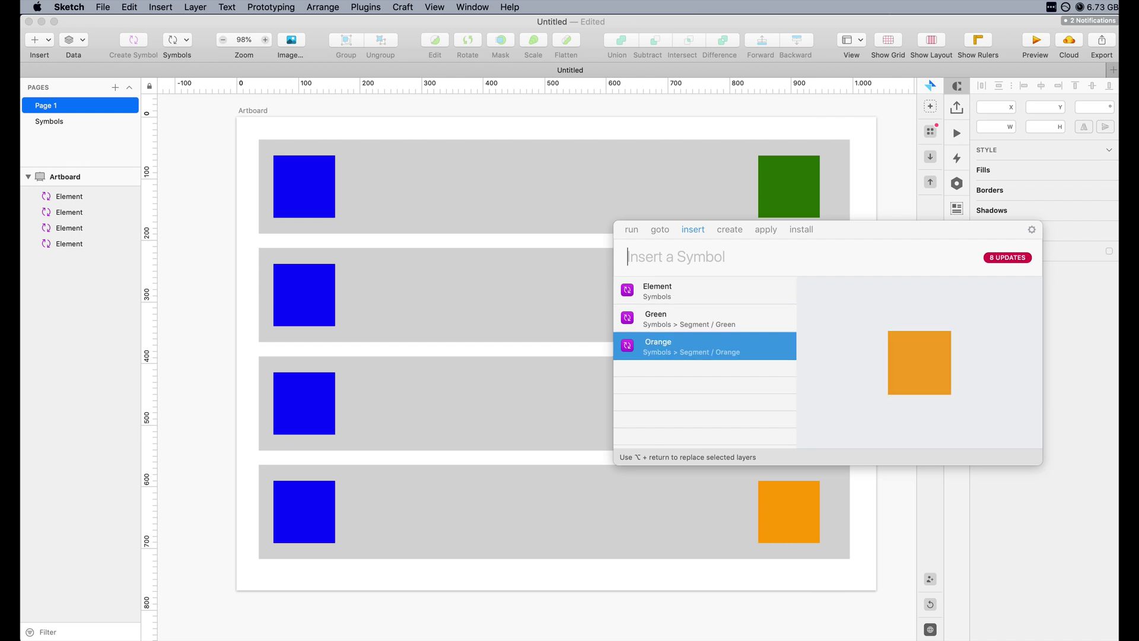
key(Up)
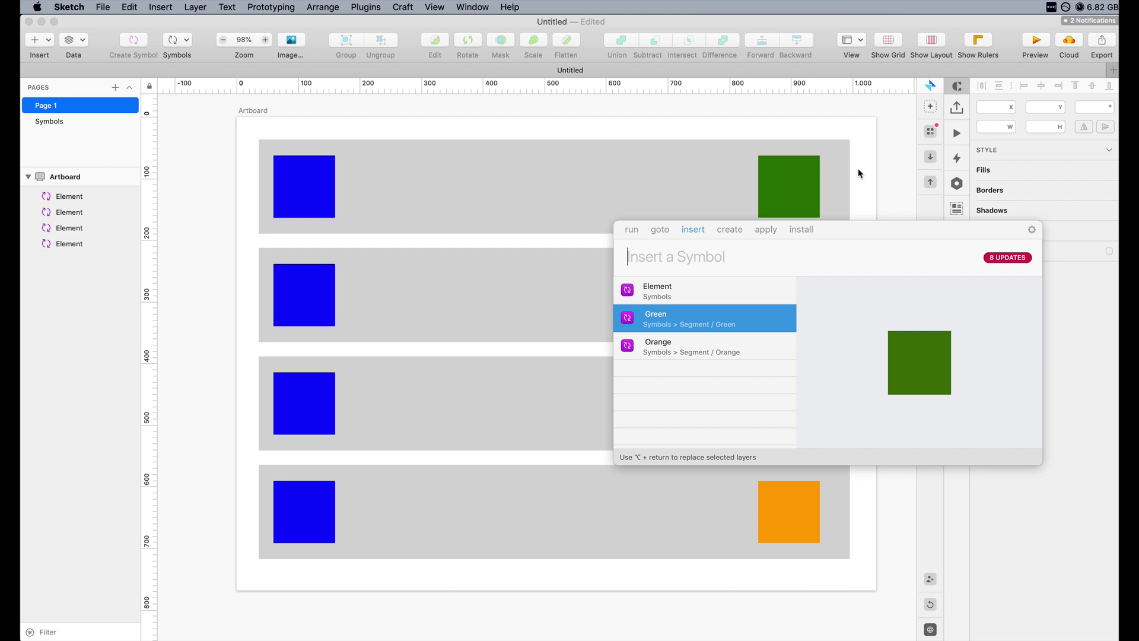
key(Escape)
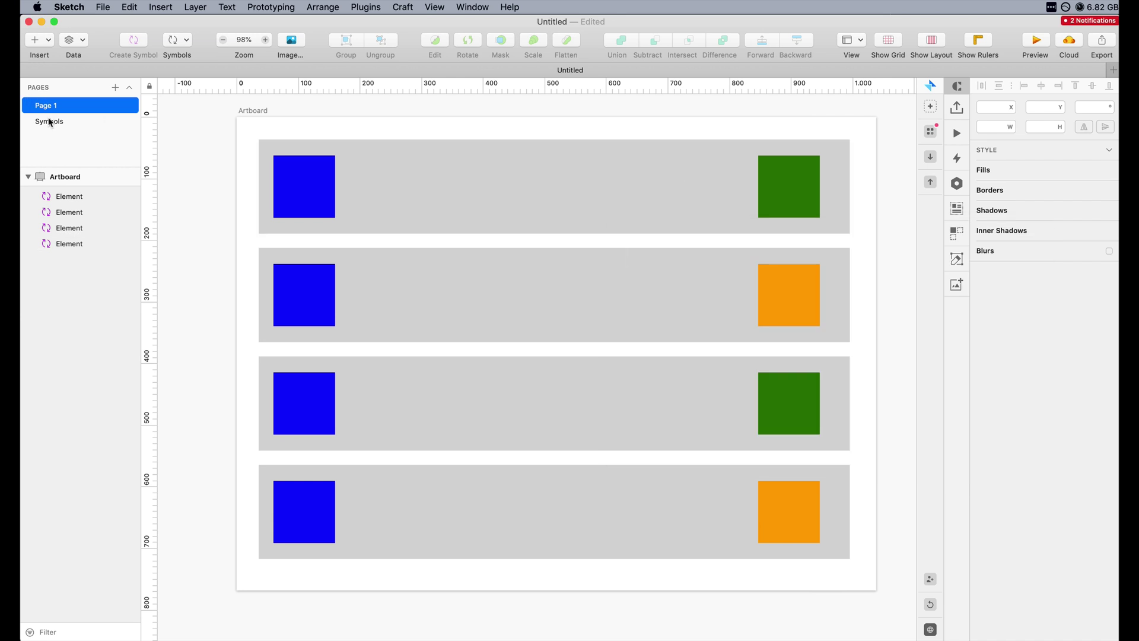
Switch to the Symbols page and view the Element, Segment / Green and Segment / Orange masters
click(50, 122)
scroll(395, 237, left, 5)
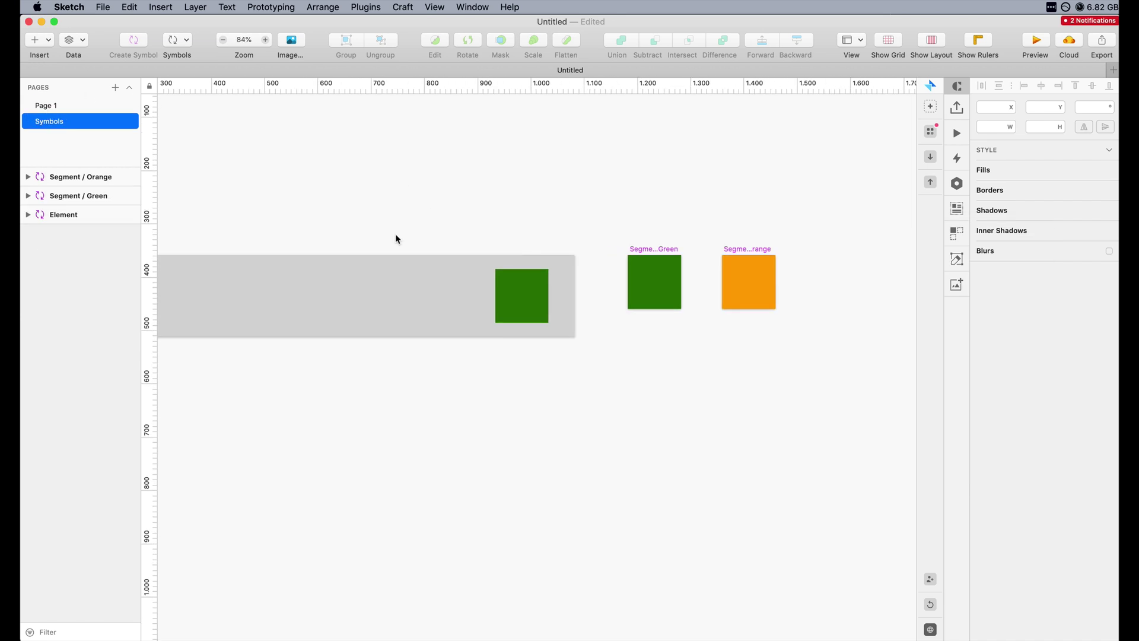
scroll(397, 239, left, 5)
scroll(397, 239, down, 2)
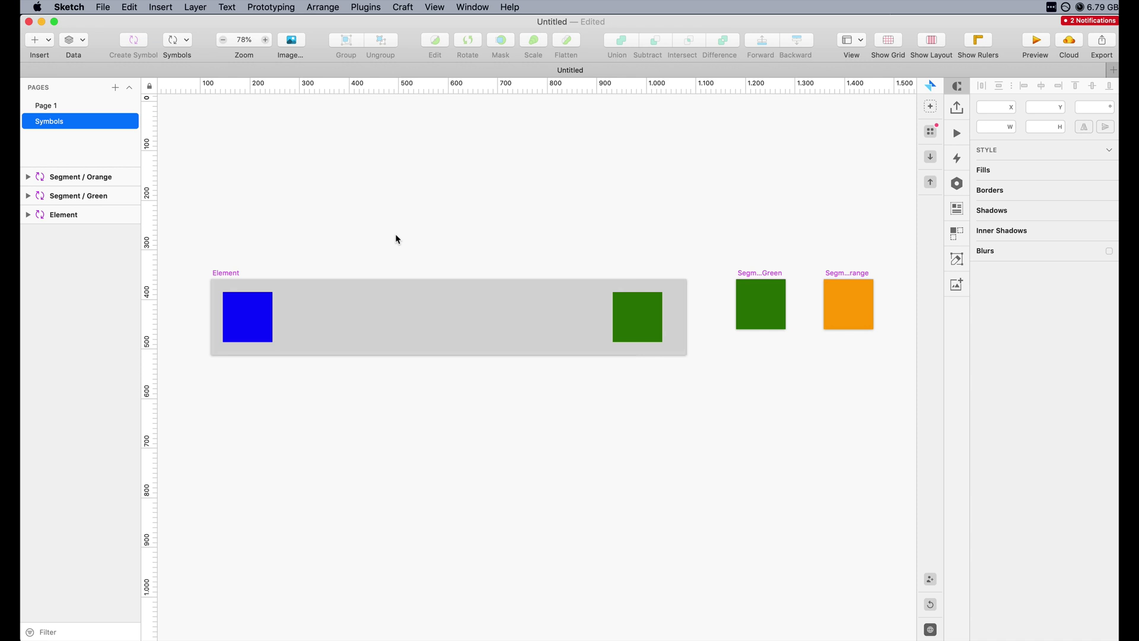
scroll(398, 239, up, 1)
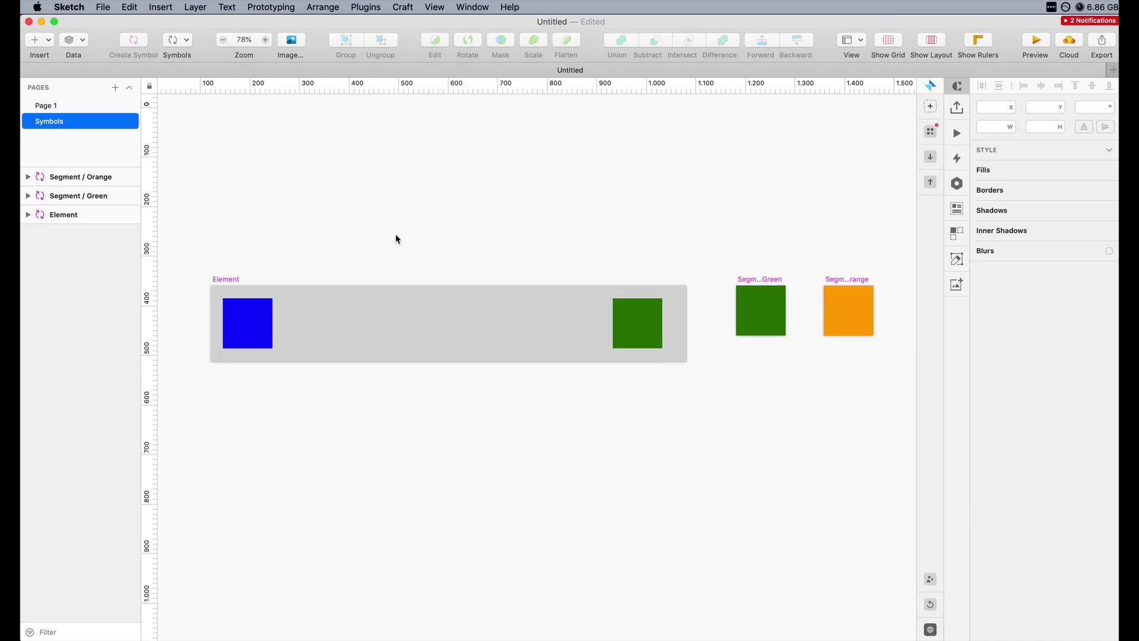
scroll(397, 239, right, 1)
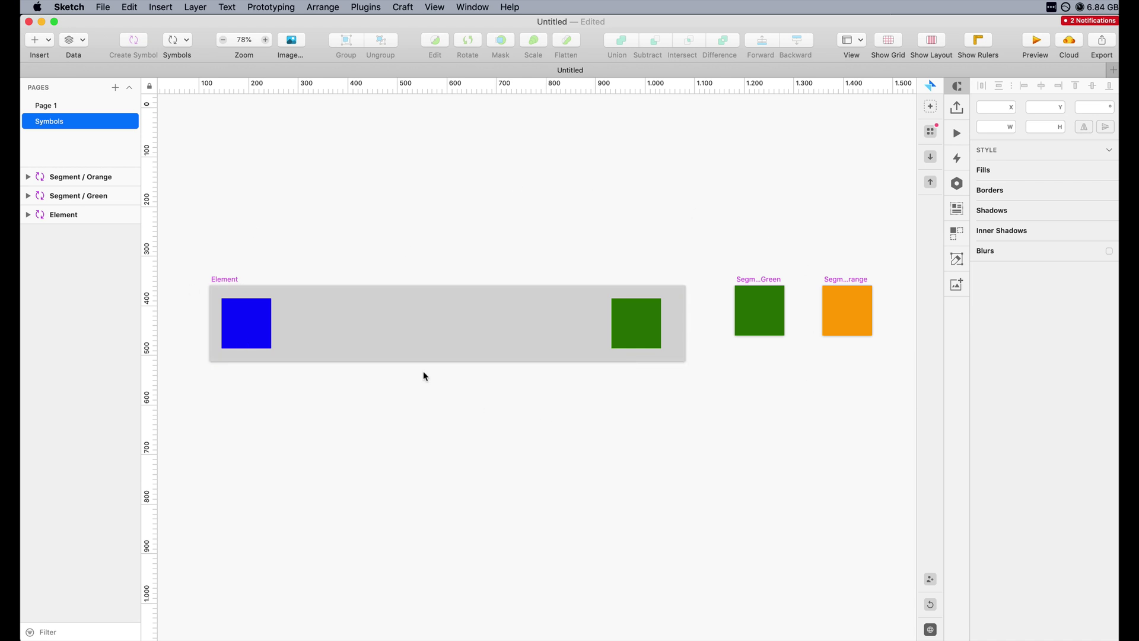
scroll(639, 409, right, 1)
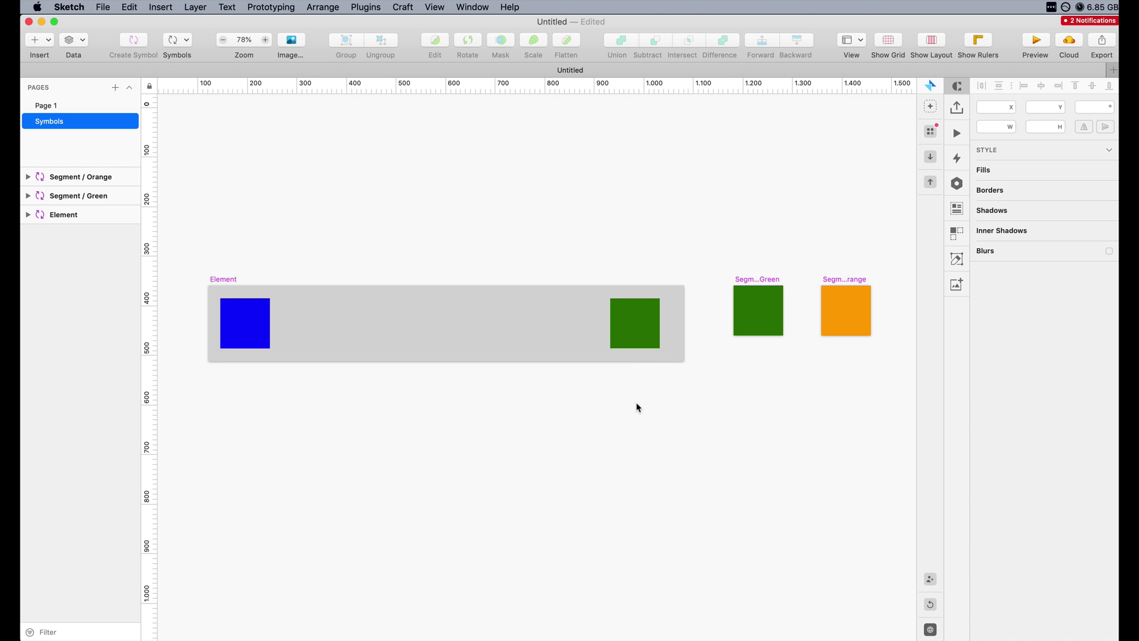
scroll(639, 408, up, 2)
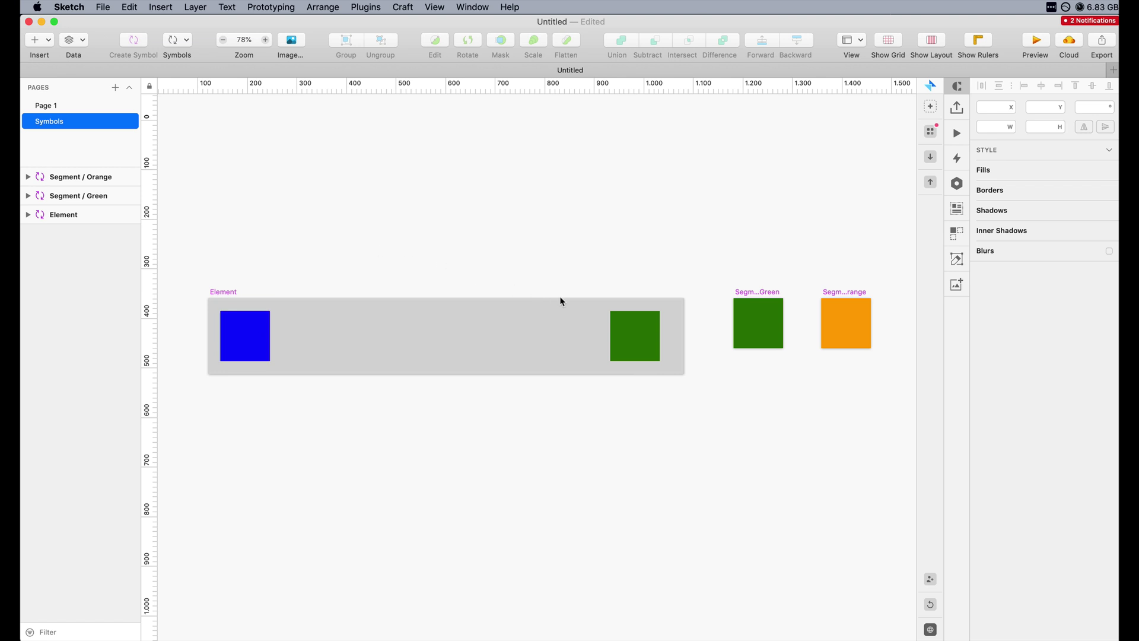
scroll(563, 302, up, 3)
scroll(563, 301, down, 1)
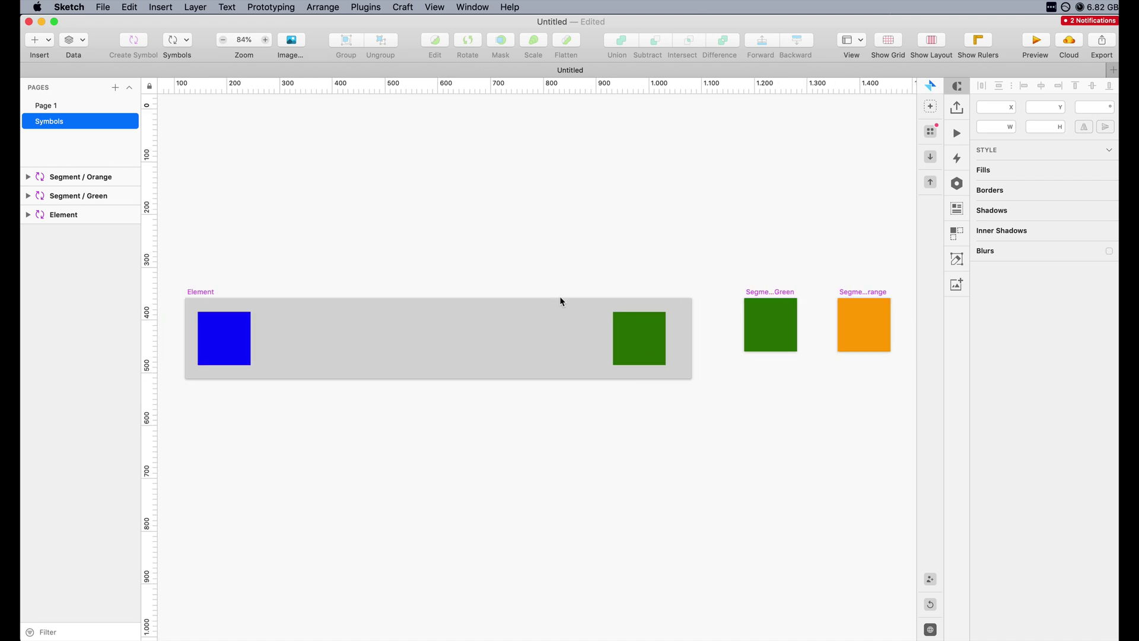